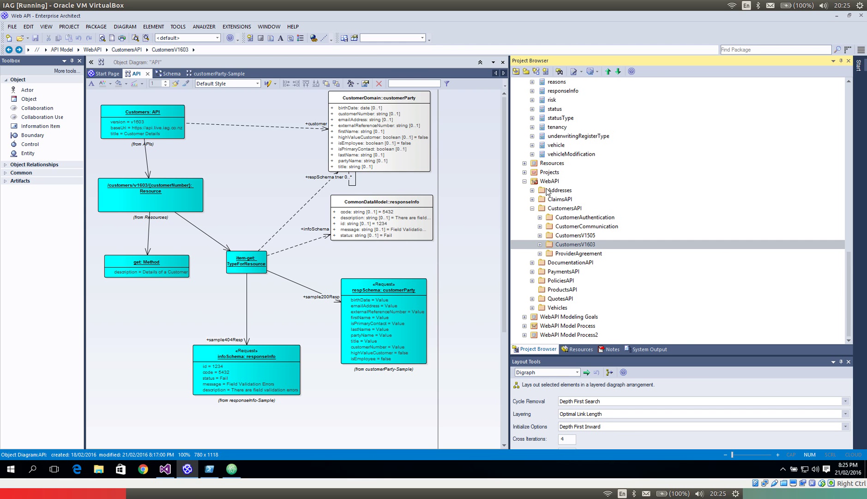
Collapse the WebAPI, CommonDataModel and MetaModel packages in the project tree.
{"action": "left_click", "coordinate": [524, 181]}
{"action": "scroll", "coordinate": [525, 140], "scroll_direction": "up", "scroll_amount": 10}
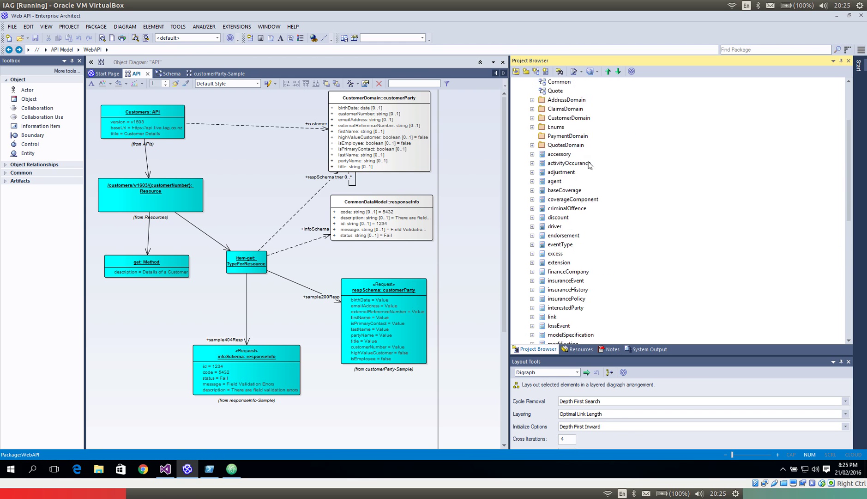
{"action": "left_click", "coordinate": [524, 135]}
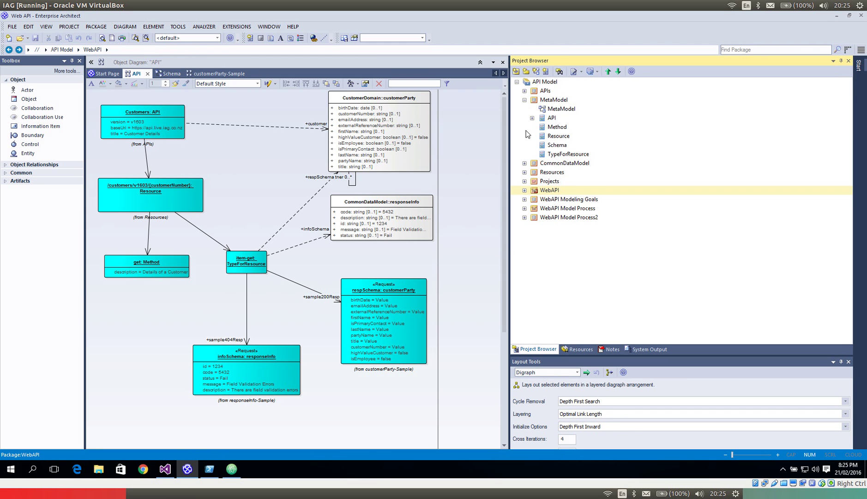
{"action": "left_click", "coordinate": [524, 99]}
Expand WebAPI, CustomersAPI and CustomersV1603 in the project tree and select the API diagram inside CustomersV1603.
{"action": "left_click", "coordinate": [524, 136]}
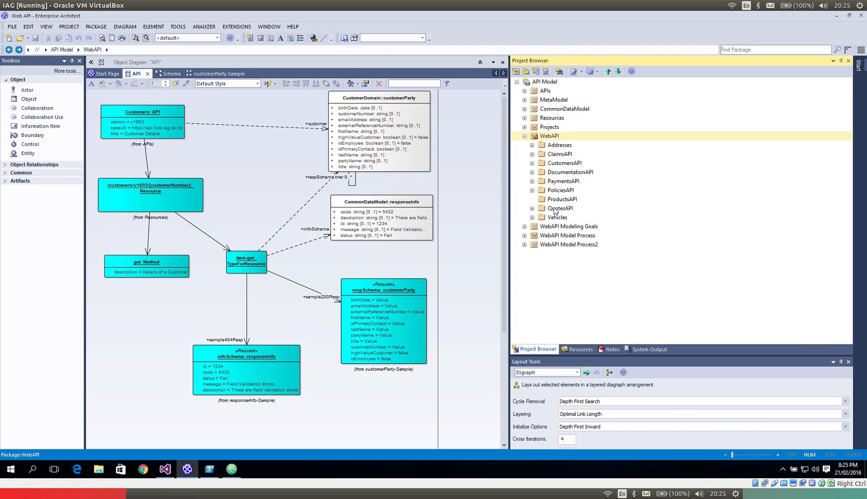
{"action": "left_click", "coordinate": [533, 164]}
{"action": "left_click", "coordinate": [539, 199]}
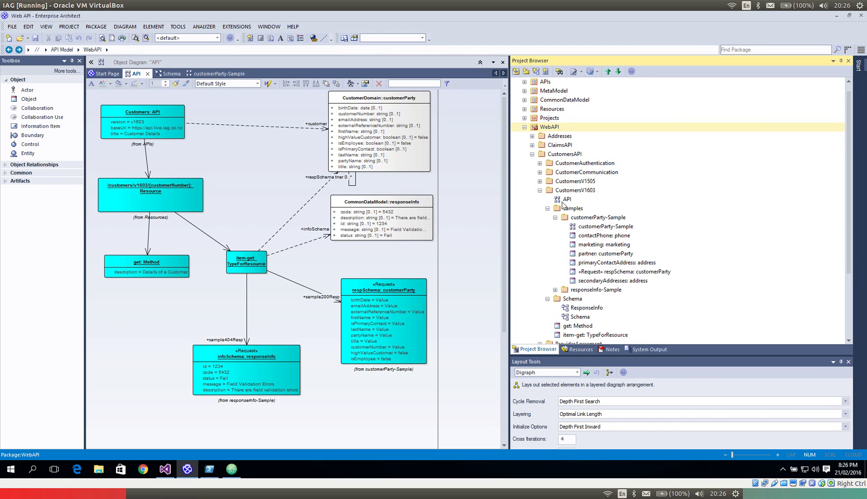
{"action": "left_click", "coordinate": [566, 199]}
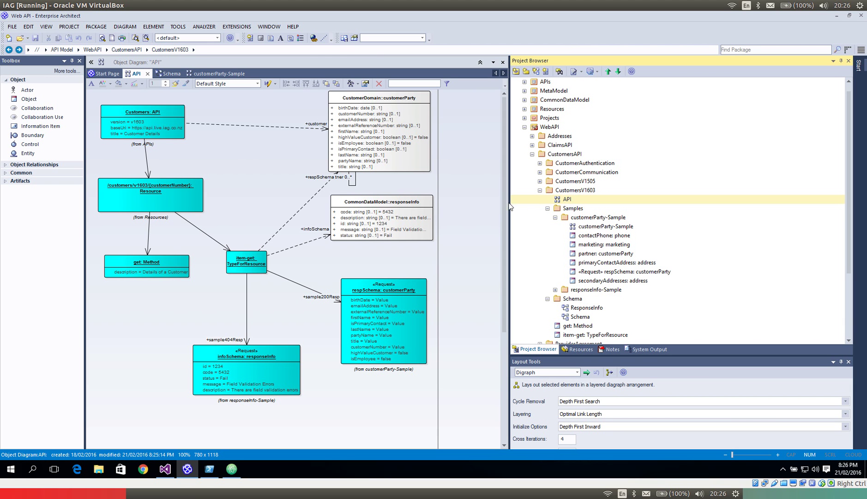
{"action": "left_click", "coordinate": [265, 183]}
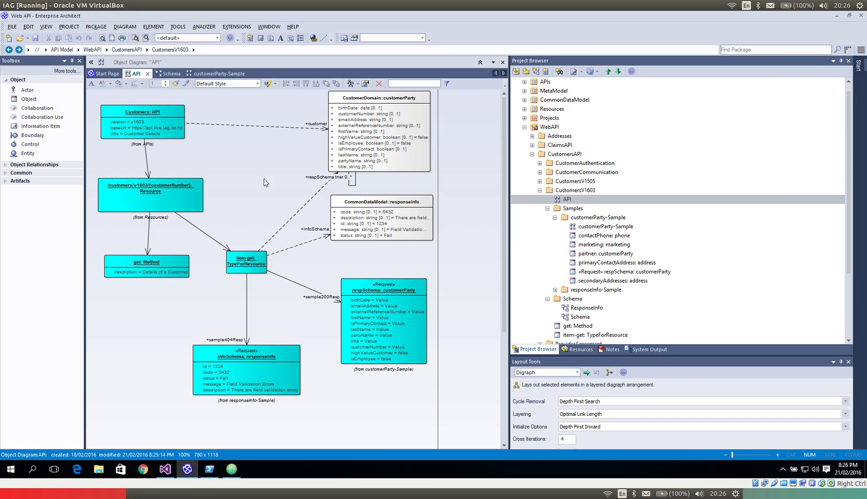
Glance at Customers.raml in Atom, and back in Enterprise Architect export the API diagram with the API MDG extension's ExportAPI command.
{"action": "key", "text": "alt+Tab"}
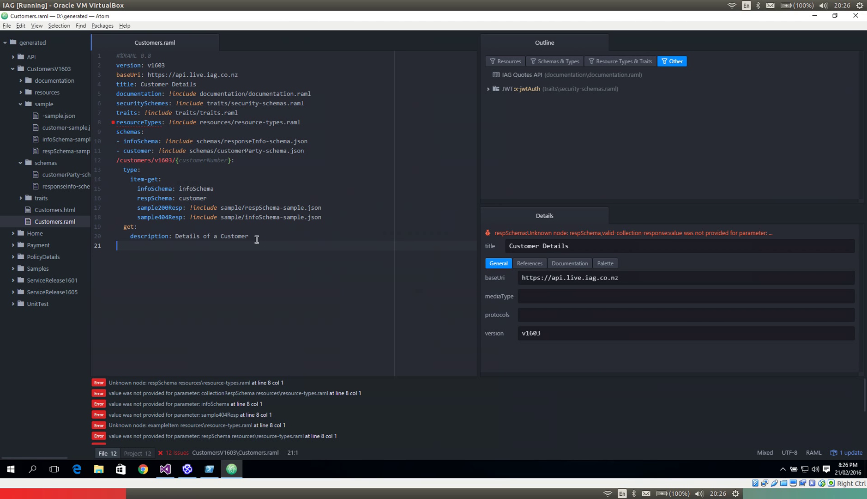
{"action": "key", "text": "alt+Tab"}
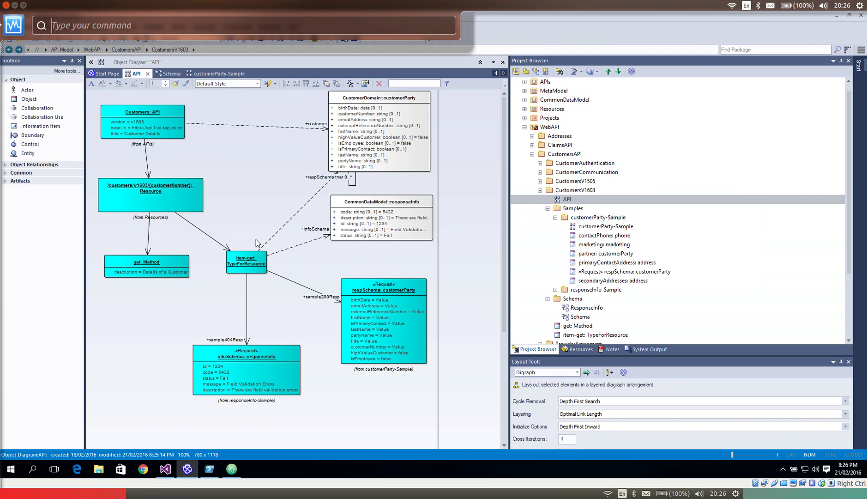
{"action": "right_click", "coordinate": [256, 171]}
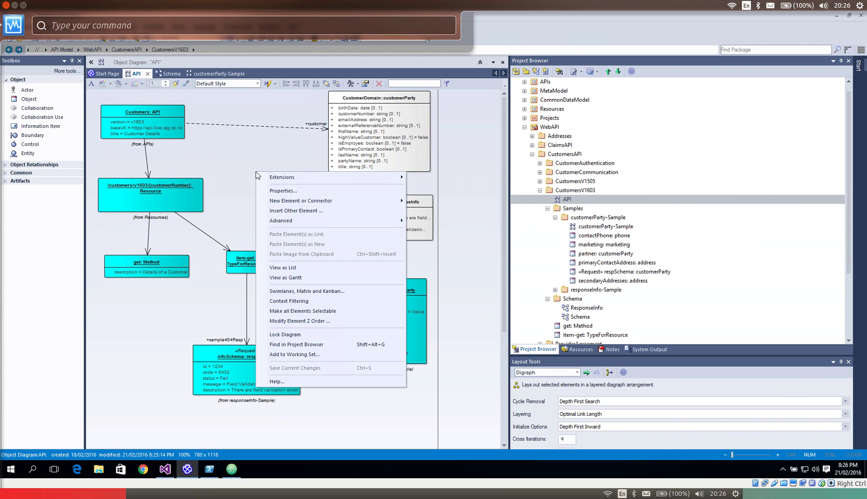
{"action": "mouse_move", "coordinate": [382, 179]}
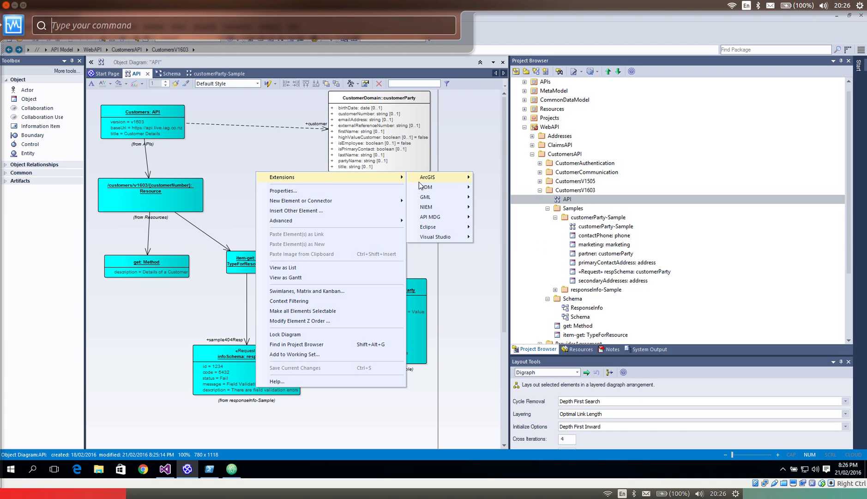
{"action": "mouse_move", "coordinate": [452, 220]}
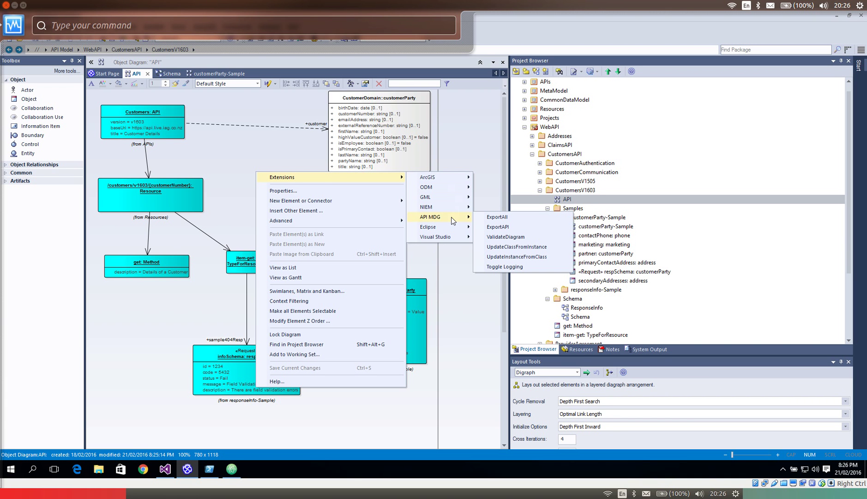
{"action": "left_click", "coordinate": [491, 226]}
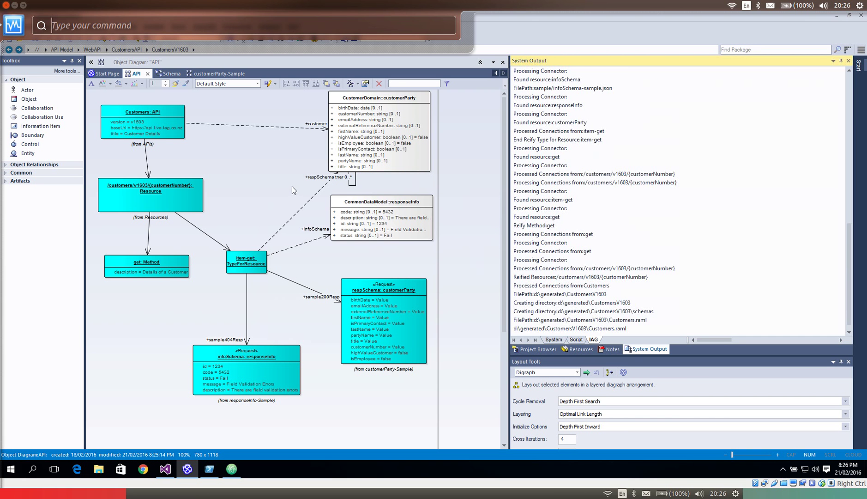
Switch to Atom and highlight the version, baseUri and title lines in Customers.raml.
{"action": "key", "text": "alt+Tab"}
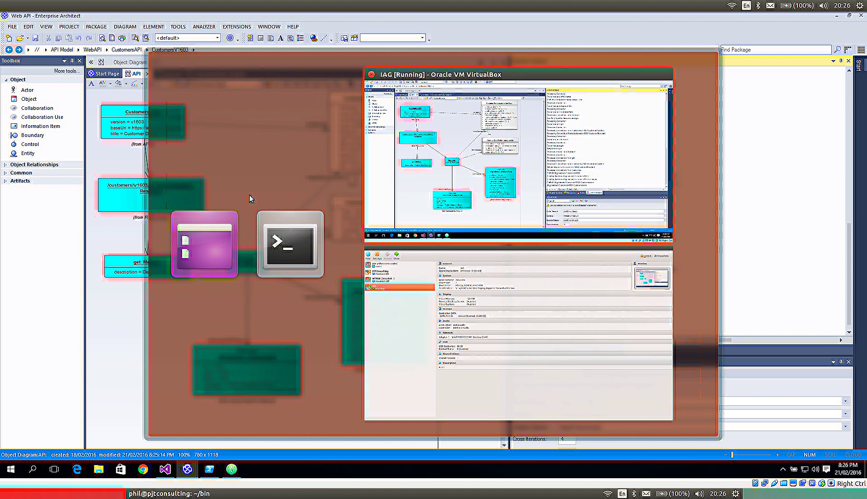
{"action": "key", "text": "alt+grave"}
{"action": "key", "text": "alt+Tab"}
{"action": "key", "text": "alt+Tab"}
{"action": "key", "text": "alt+Tab"}
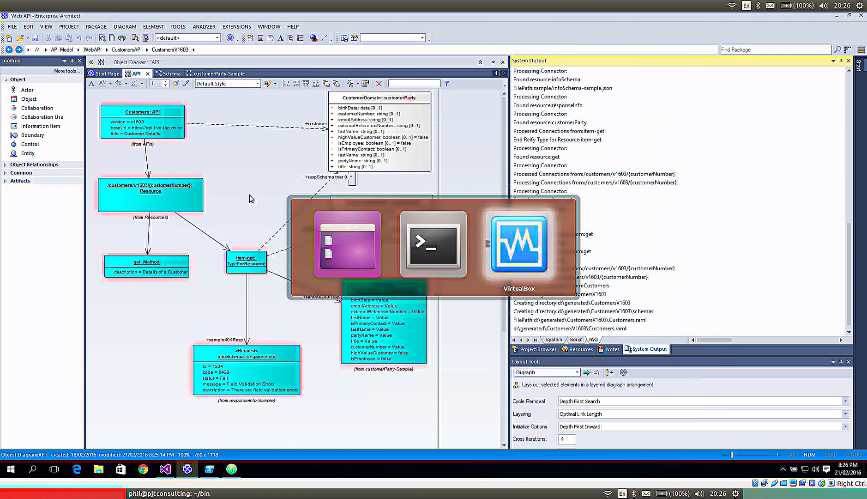
{"action": "key", "text": "alt+grave"}
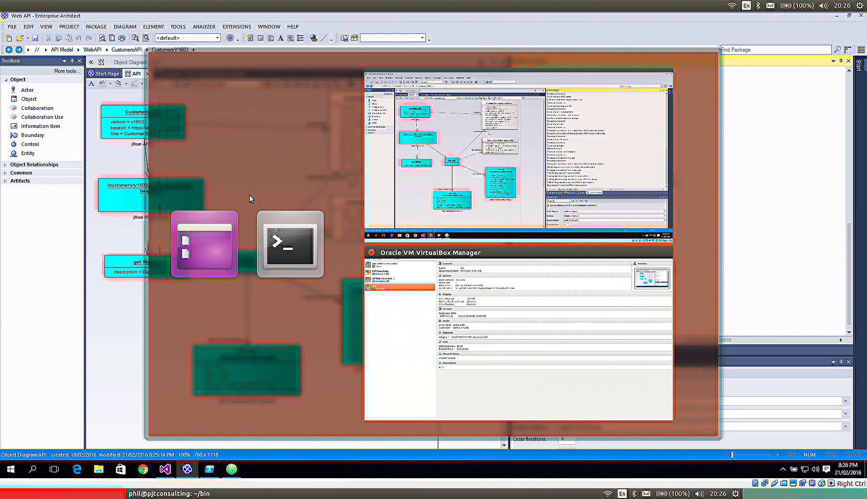
{"action": "key", "text": "alt+grave"}
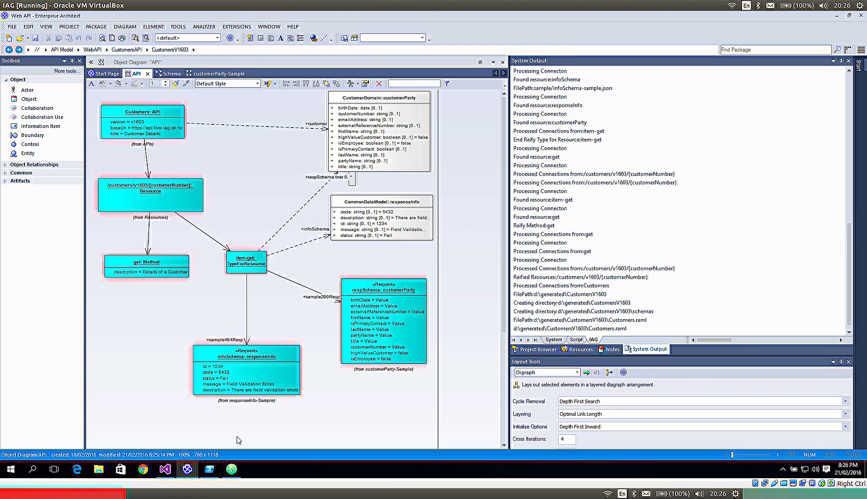
{"action": "left_click", "coordinate": [235, 468]}
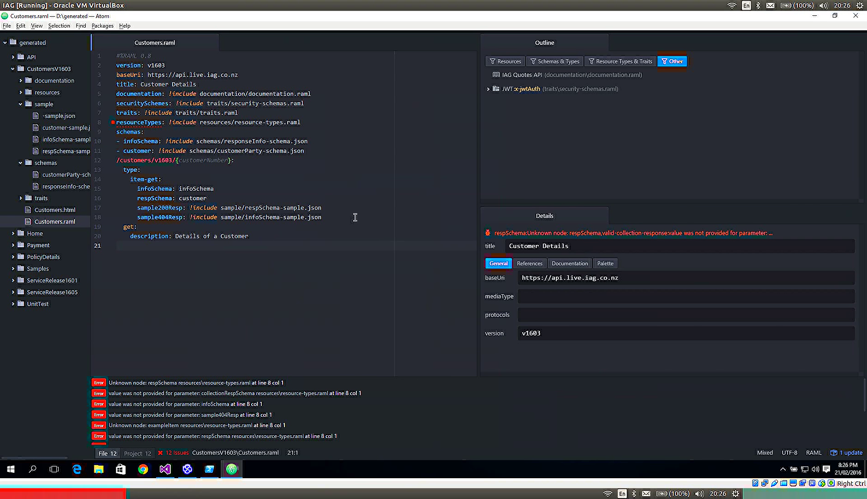
{"action": "left_click_drag", "start_coordinate": [116, 65], "coordinate": [207, 84]}
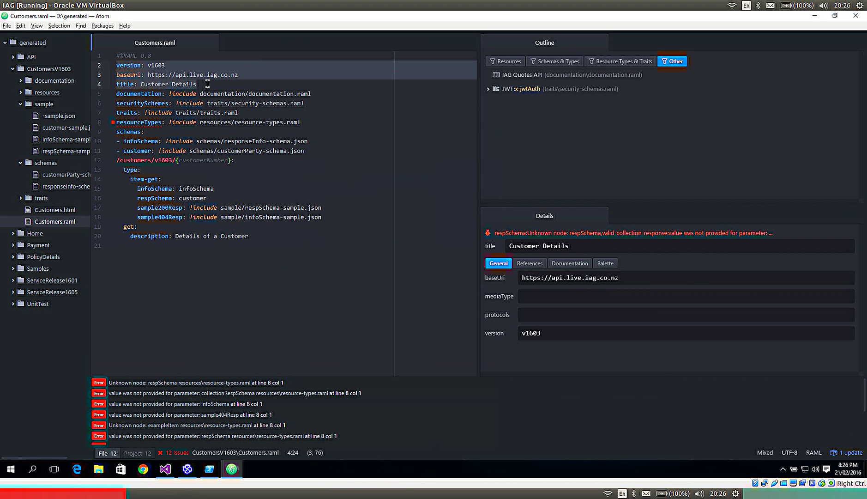
Return to Enterprise Architect and examine the version, baseUri and title values of the Customers: API object.
{"action": "key", "text": "alt+Tab"}
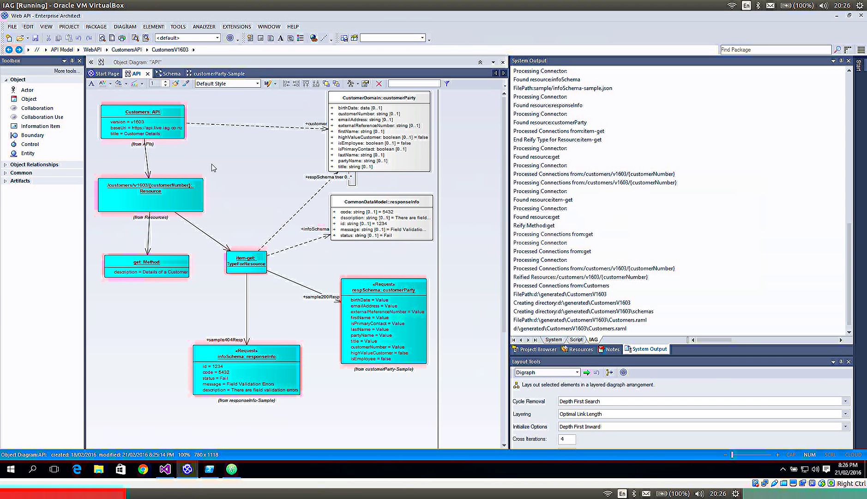
{"action": "left_click", "coordinate": [150, 116]}
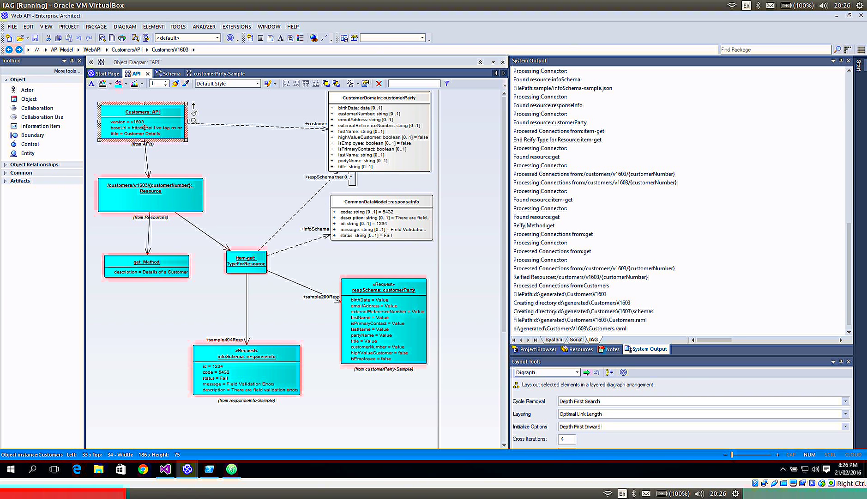
{"action": "left_click", "coordinate": [249, 174]}
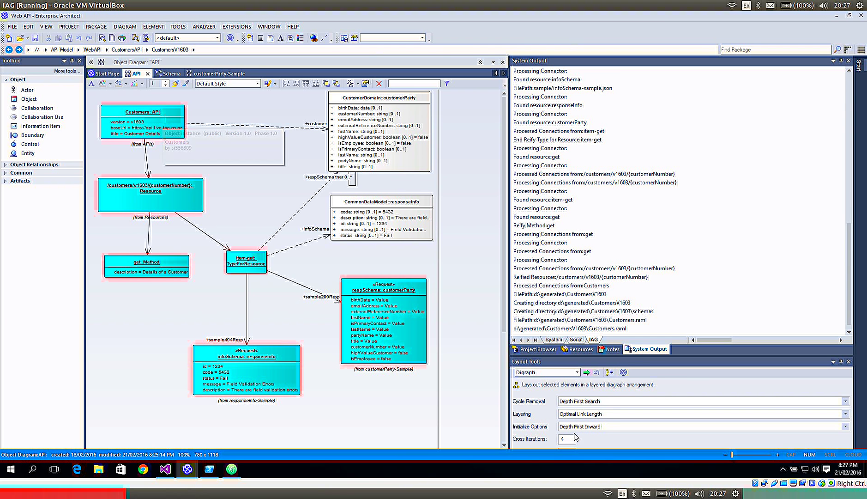
Collapse WebAPI in the project tree, open the MetaModel package's MetaModel diagram and examine its TypeForResource class.
{"action": "left_click", "coordinate": [537, 349]}
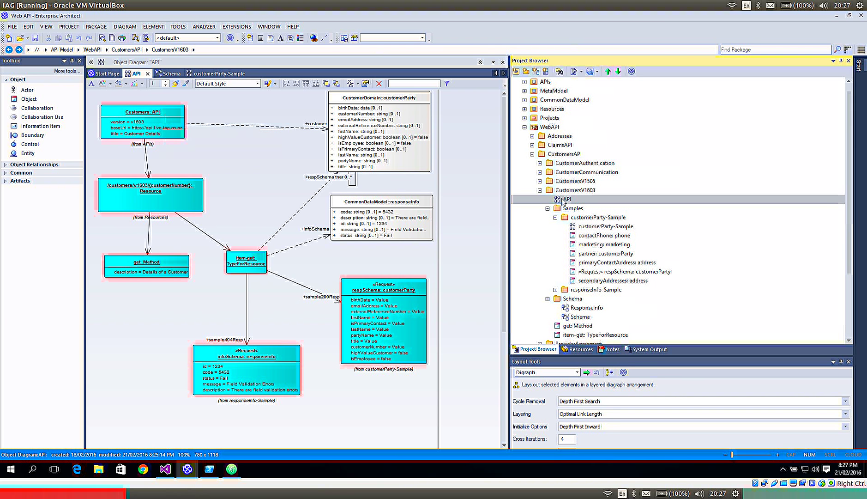
{"action": "left_click", "coordinate": [525, 126]}
{"action": "left_click", "coordinate": [524, 99]}
{"action": "double_click", "coordinate": [557, 110]}
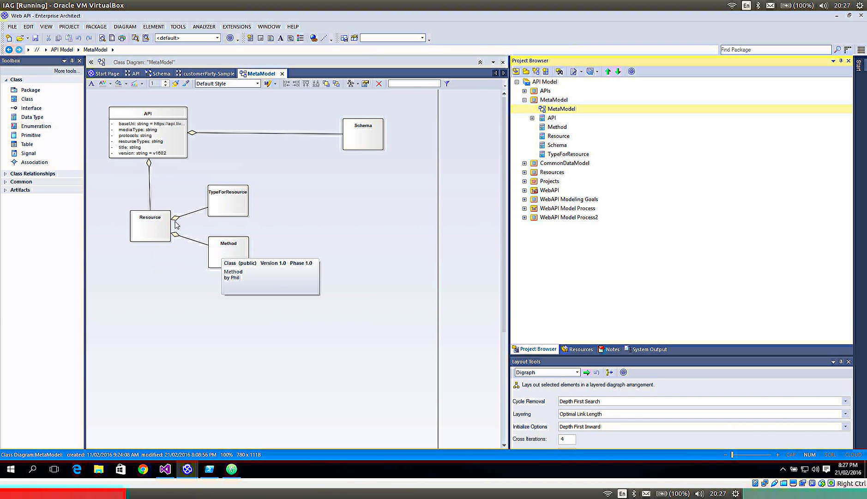
{"action": "left_click", "coordinate": [231, 196]}
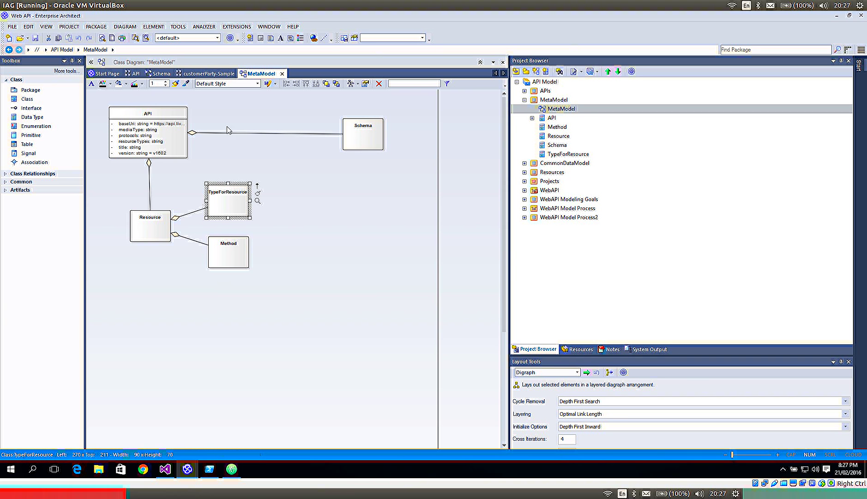
Move the Schema class slightly closer to the API class in the MetaModel diagram and save the diagram.
{"action": "left_click_drag", "start_coordinate": [346, 134], "coordinate": [327, 133]}
{"action": "left_click", "coordinate": [329, 163]}
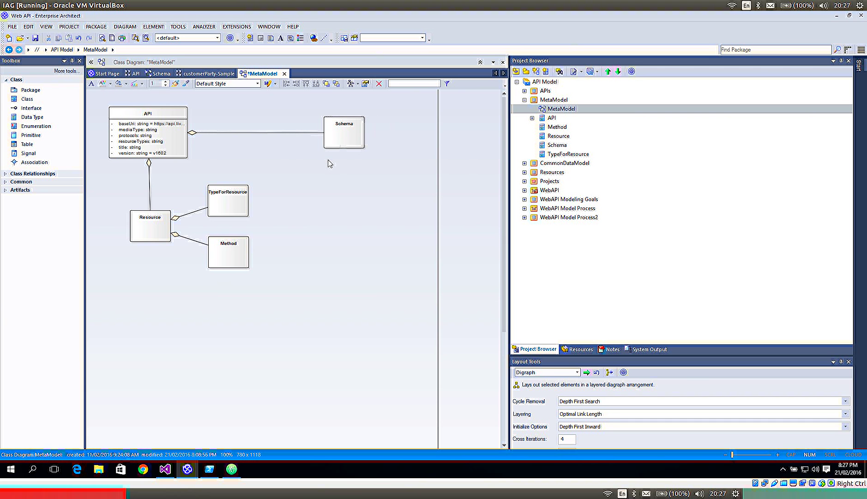
{"action": "key", "text": "ctrl+s"}
Go back to the API diagram, and in Atom highlight the item-get type and its schema and sample parameters in Customers.raml.
{"action": "left_click", "coordinate": [135, 74]}
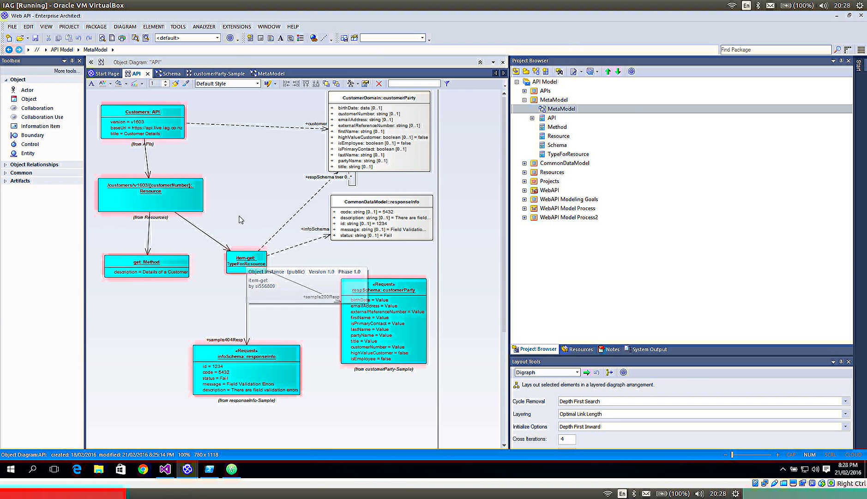
{"action": "key", "text": "alt+Tab"}
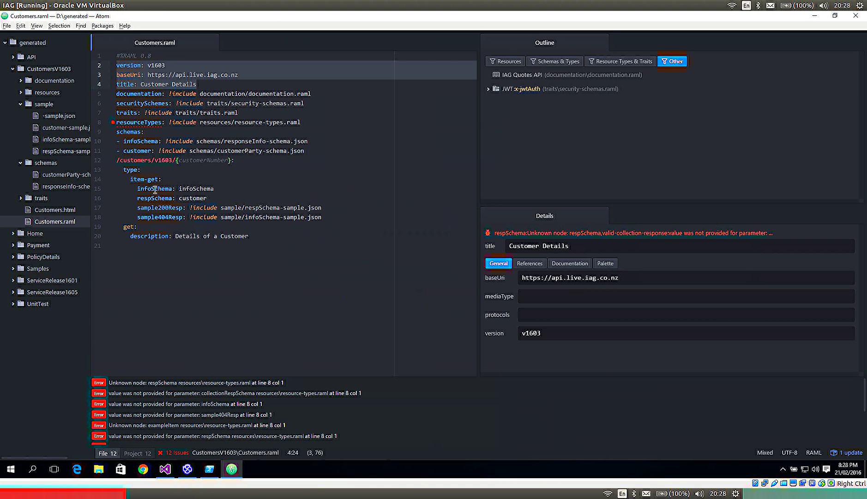
{"action": "left_click_drag", "start_coordinate": [130, 180], "coordinate": [168, 179]}
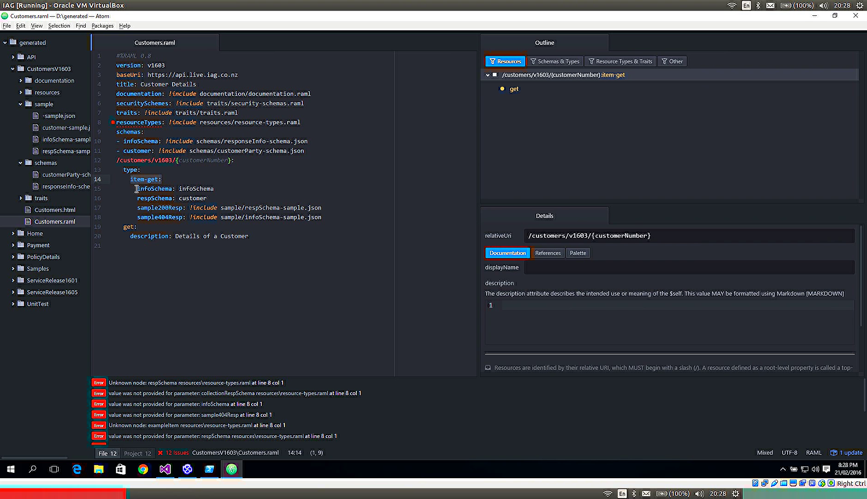
{"action": "left_click_drag", "start_coordinate": [136, 188], "coordinate": [327, 217]}
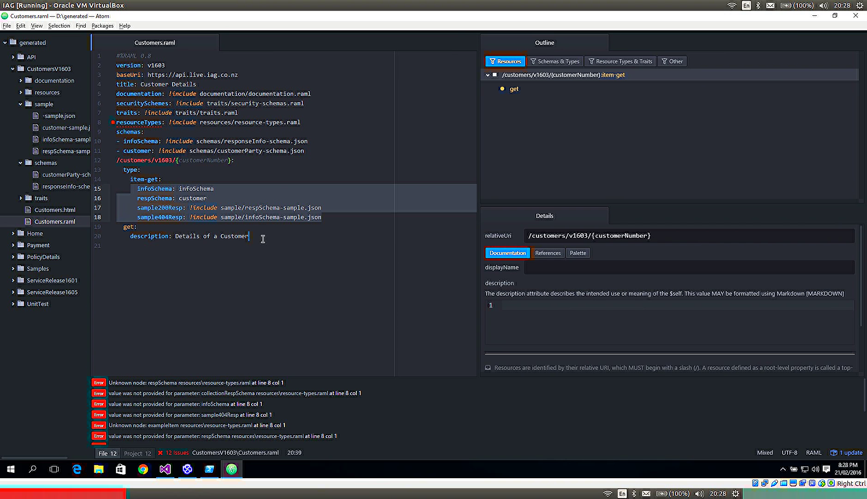
Return to Enterprise Architect and set the version variable in the Customers: API object's run state to v1604.
{"action": "key", "text": "alt+Tab"}
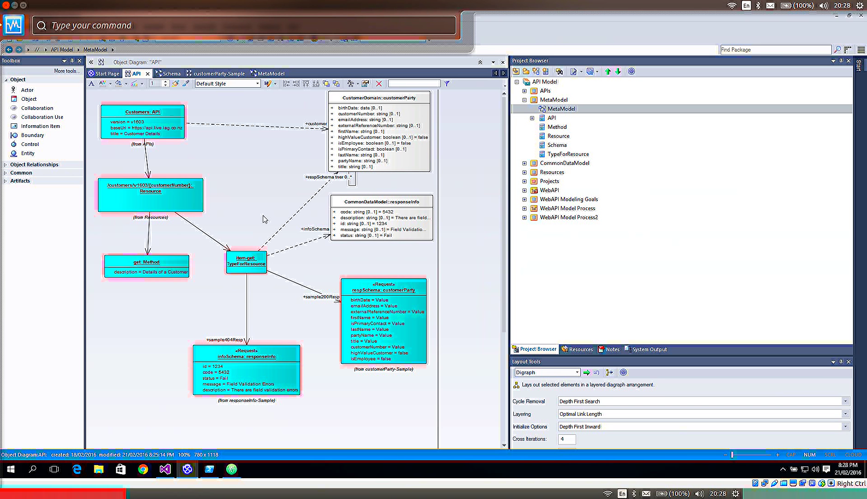
{"action": "left_click", "coordinate": [129, 127]}
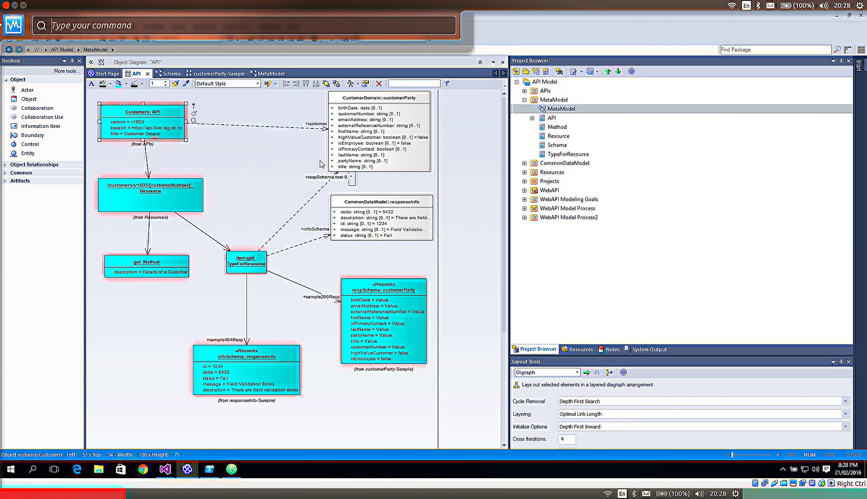
{"action": "left_click", "coordinate": [173, 144]}
{"action": "key", "text": "Escape"}
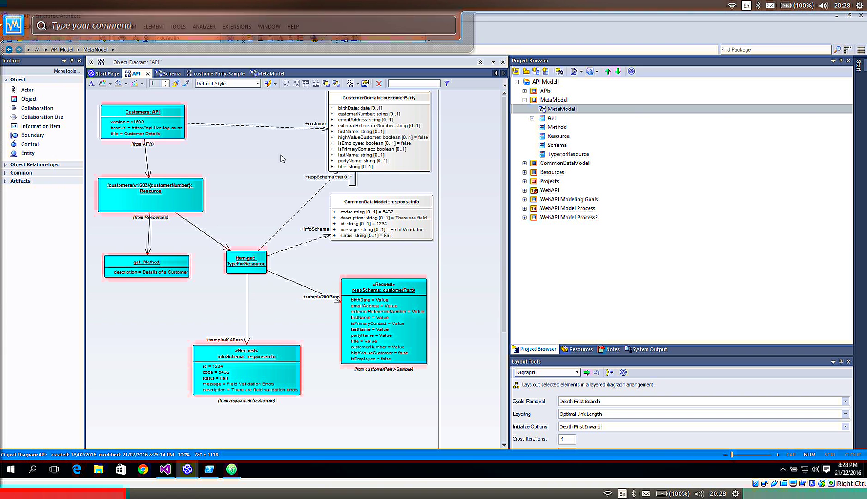
{"action": "left_click", "coordinate": [113, 116]}
{"action": "key", "text": "ctrl+shift+r"}
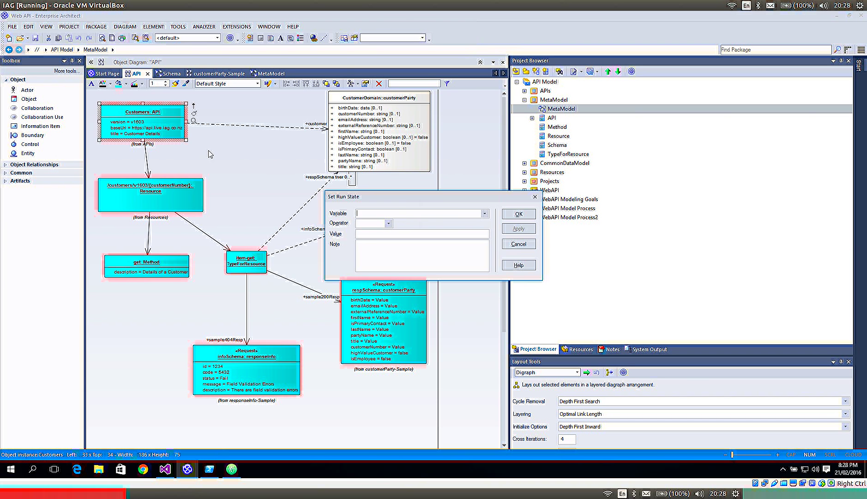
{"action": "left_click", "coordinate": [484, 213]}
{"action": "left_click", "coordinate": [389, 252]}
{"action": "left_click", "coordinate": [385, 234]}
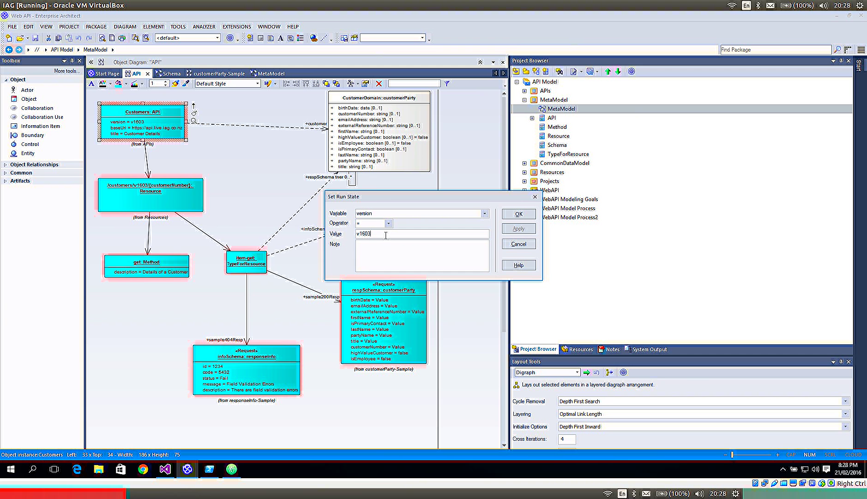
{"action": "key", "text": "BackSpace"}
{"action": "type", "text": "4"}
{"action": "left_click", "coordinate": [518, 214]}
Export the Customers API from the API diagram with the API MDG extension, then bring the project tree back into view.
{"action": "left_click", "coordinate": [253, 160]}
{"action": "right_click", "coordinate": [253, 160]}
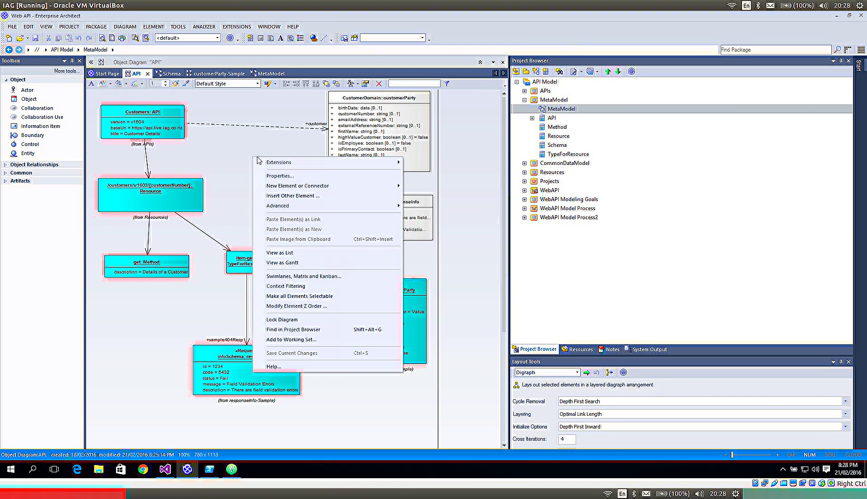
{"action": "mouse_move", "coordinate": [284, 163]}
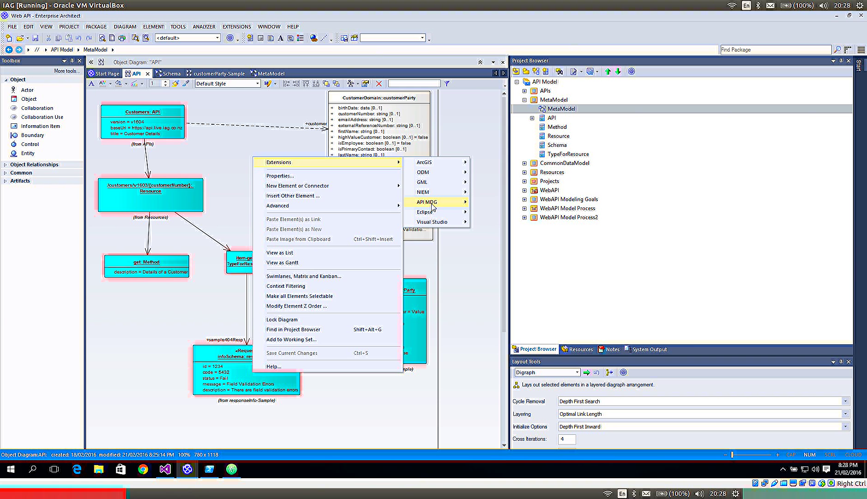
{"action": "mouse_move", "coordinate": [431, 203]}
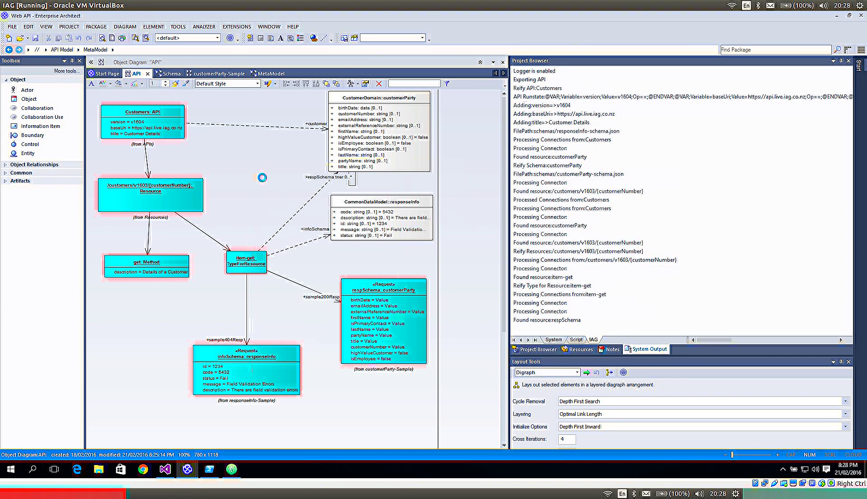
{"action": "left_click", "coordinate": [536, 349]}
Switch to Atom, reopen Customers.raml from the CustomersV1603 folder and highlight its version line.
{"action": "key", "text": "alt+Tab"}
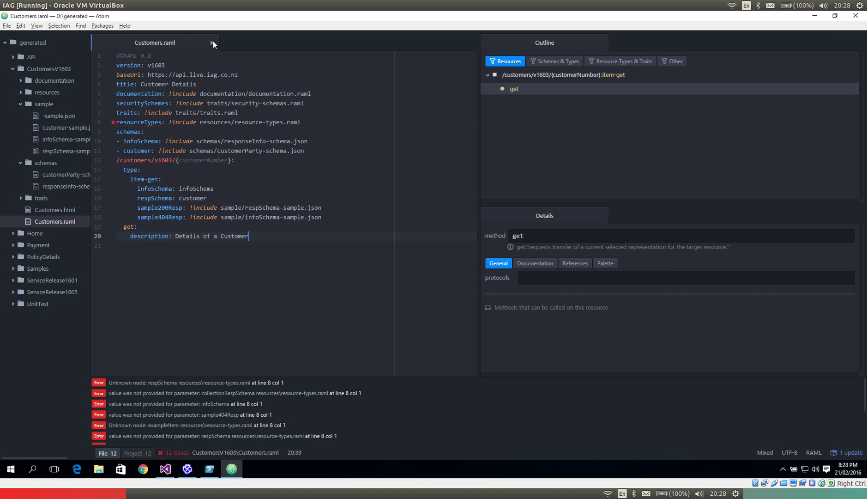
{"action": "left_click", "coordinate": [211, 42]}
{"action": "double_click", "coordinate": [71, 221]}
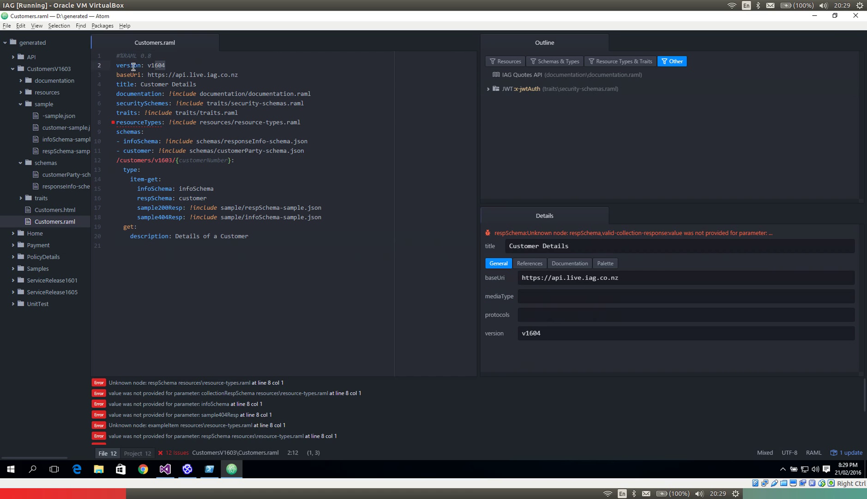
{"action": "left_click_drag", "start_coordinate": [165, 67], "coordinate": [114, 66]}
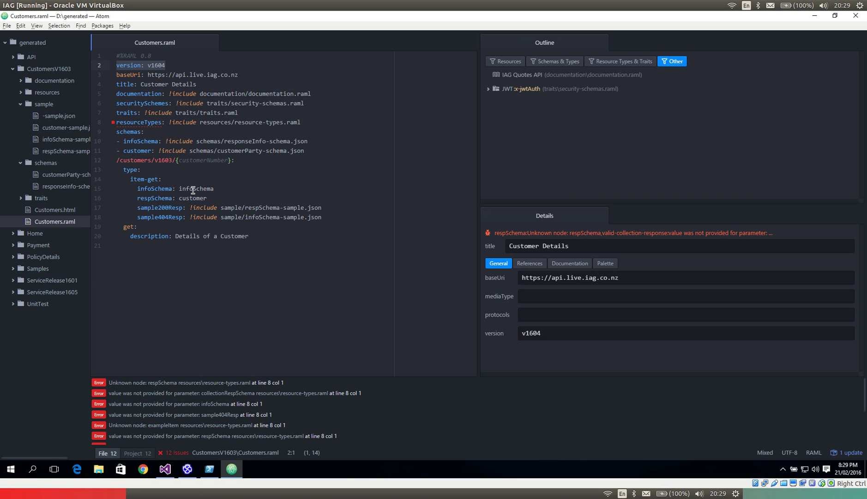
Highlight the infoSchema parameter under item-get and the matching infoSchema include of schemas/responseInfo-schema.json in the schemas list.
{"action": "left_click_drag", "start_coordinate": [137, 188], "coordinate": [214, 188]}
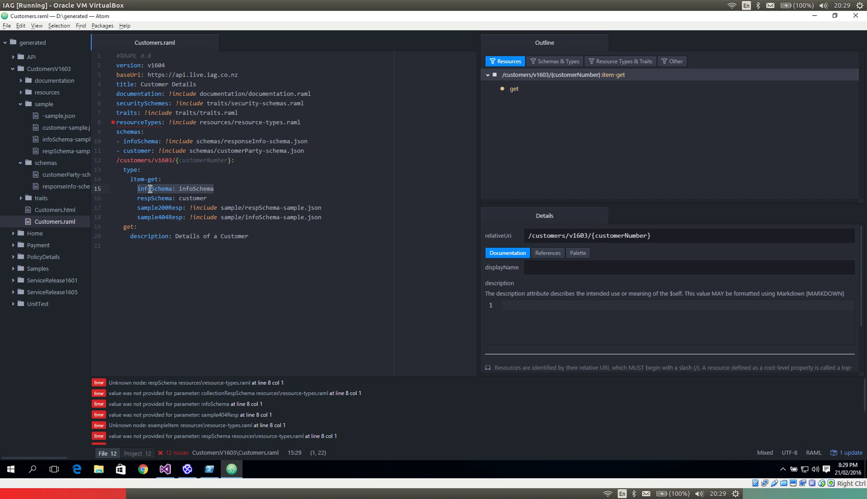
{"action": "double_click", "coordinate": [203, 188]}
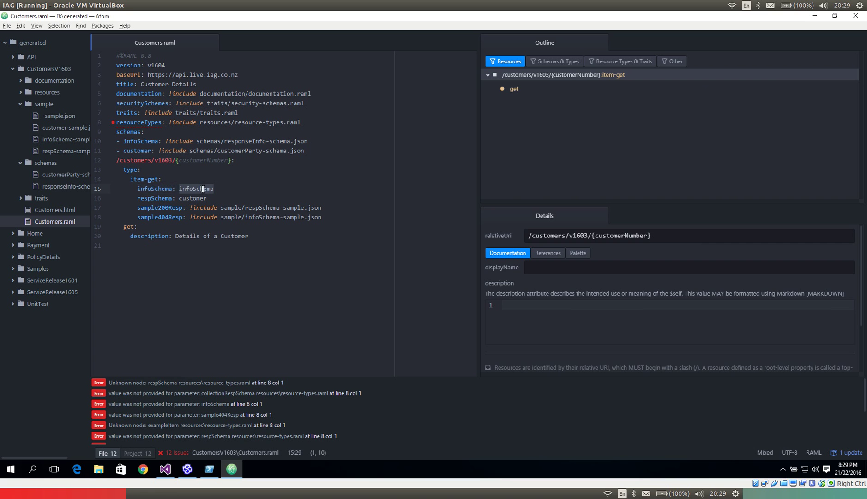
{"action": "left_click", "coordinate": [201, 188]}
{"action": "triple_click", "coordinate": [201, 188]}
{"action": "double_click", "coordinate": [139, 141]}
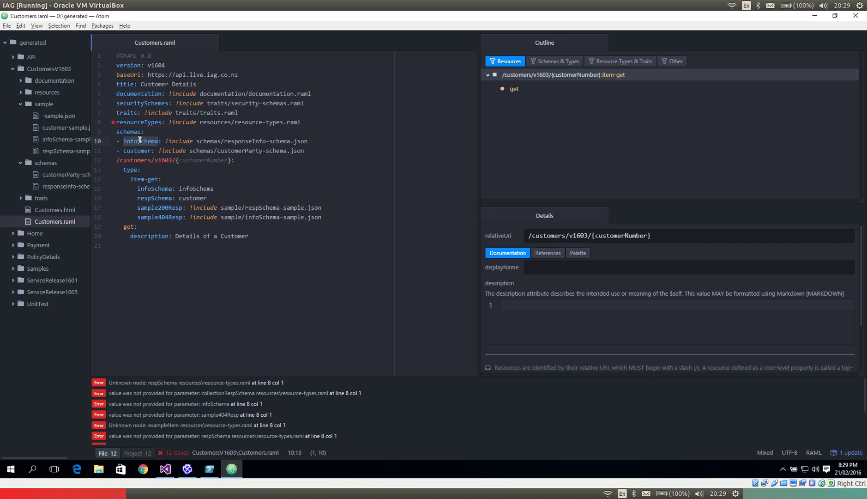
{"action": "left_click_drag", "start_coordinate": [162, 141], "coordinate": [316, 141]}
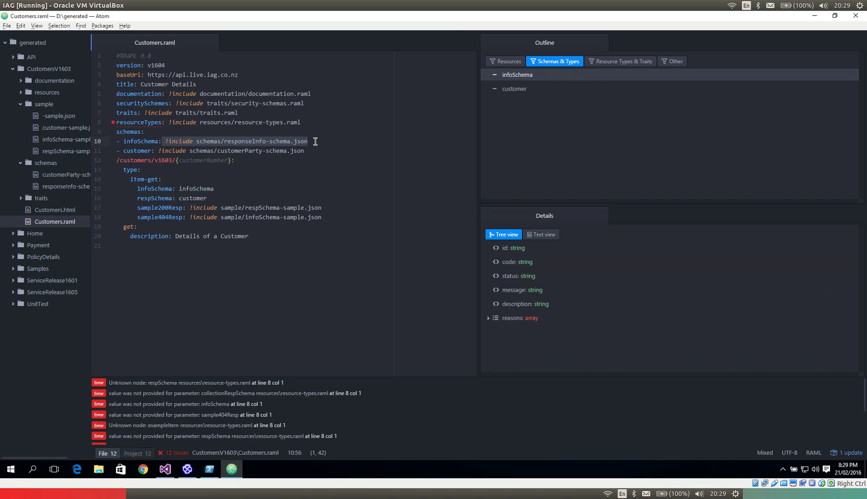
Return to Enterprise Architect and examine item-get's infoSchema dependency and the customerParty class in the API diagram.
{"action": "key", "text": "alt+Tab"}
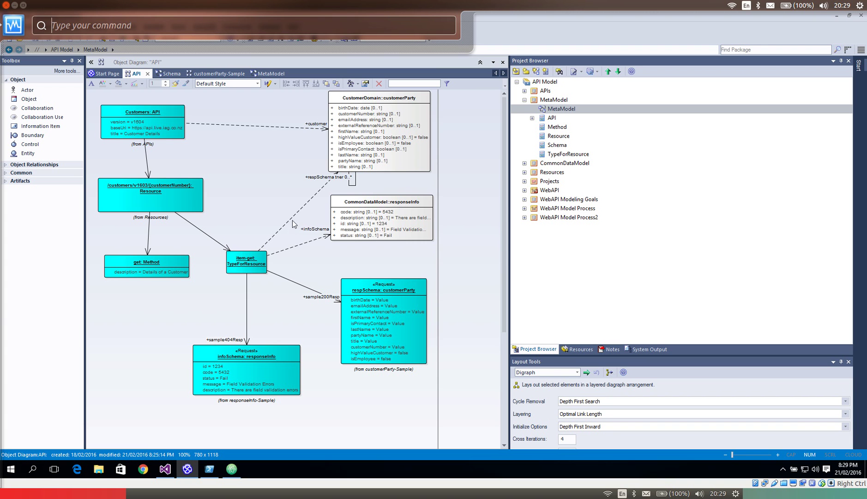
{"action": "left_click", "coordinate": [274, 253]}
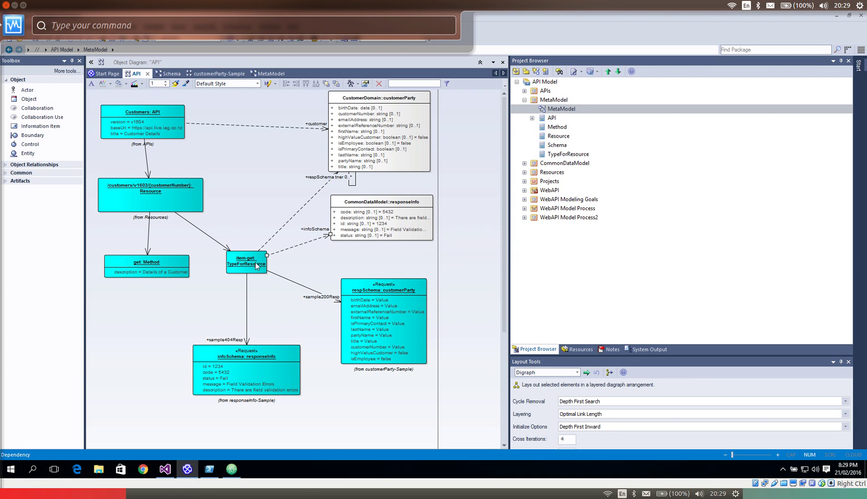
{"action": "left_click", "coordinate": [268, 298]}
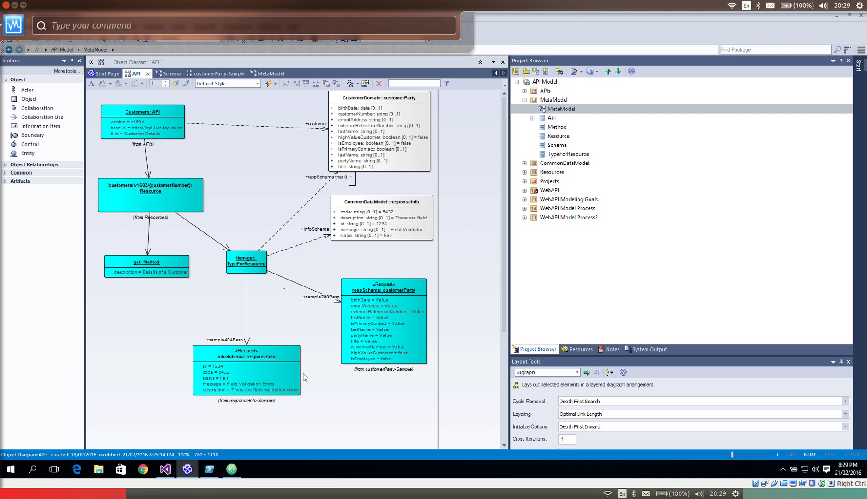
{"action": "left_click", "coordinate": [373, 166]}
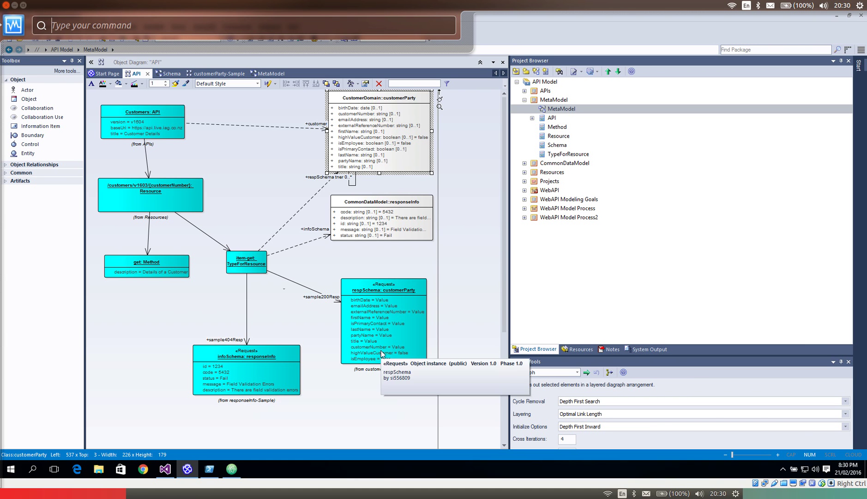
{"action": "left_click", "coordinate": [280, 172]}
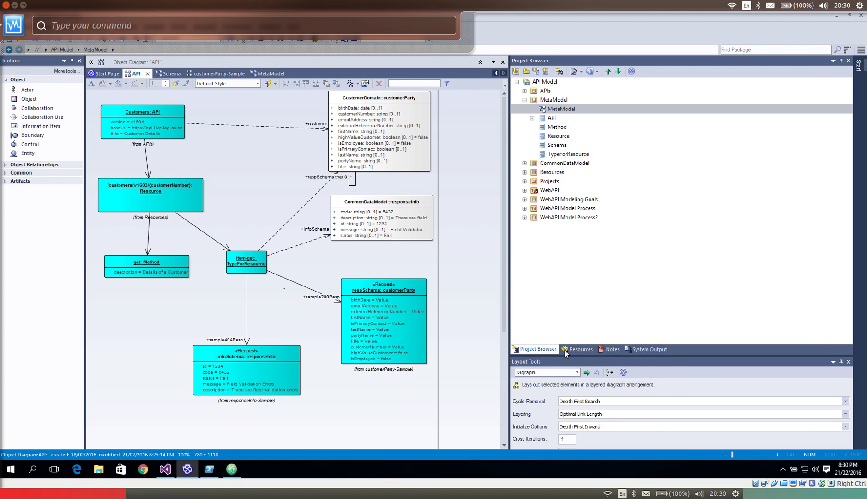
Expand WebAPI in the project tree, collapse the Samples package under CustomersV1603 and open the Schema diagram.
{"action": "left_click", "coordinate": [533, 208]}
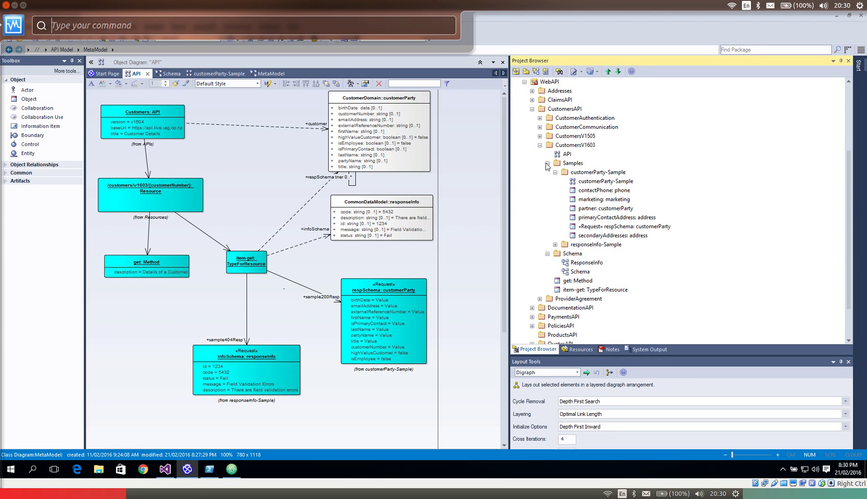
{"action": "left_click", "coordinate": [566, 155]}
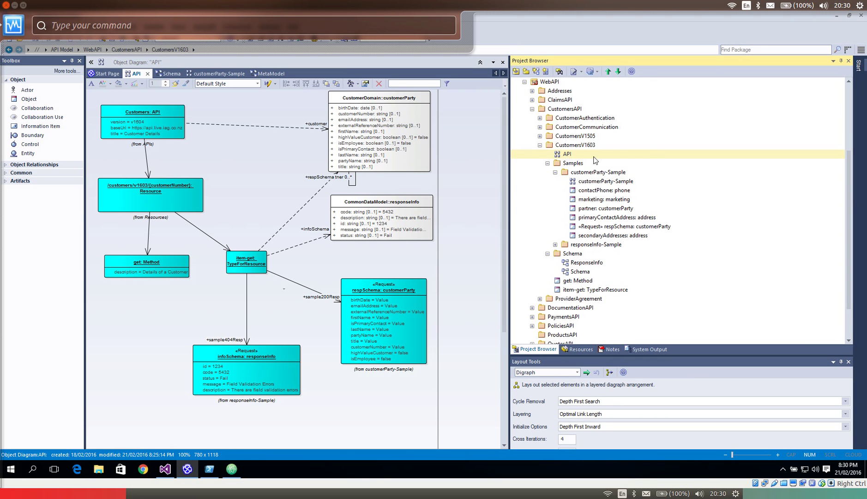
{"action": "left_click", "coordinate": [548, 163]}
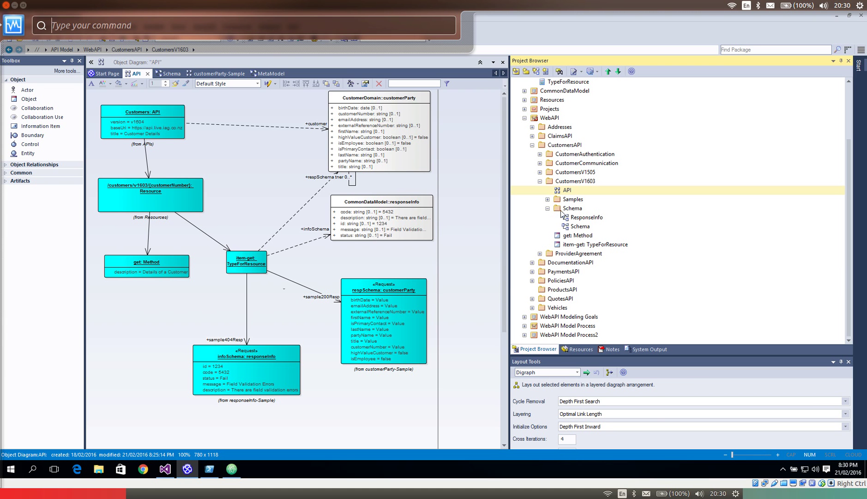
{"action": "double_click", "coordinate": [578, 228]}
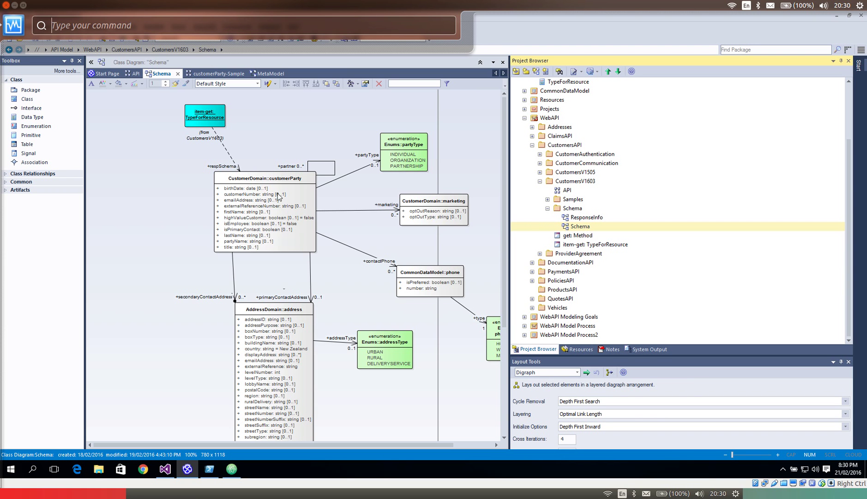
Examine the customerParty class and the item-get object that references it in the Schema diagram.
{"action": "mouse_move", "coordinate": [280, 182]}
{"action": "mouse_move", "coordinate": [261, 231]}
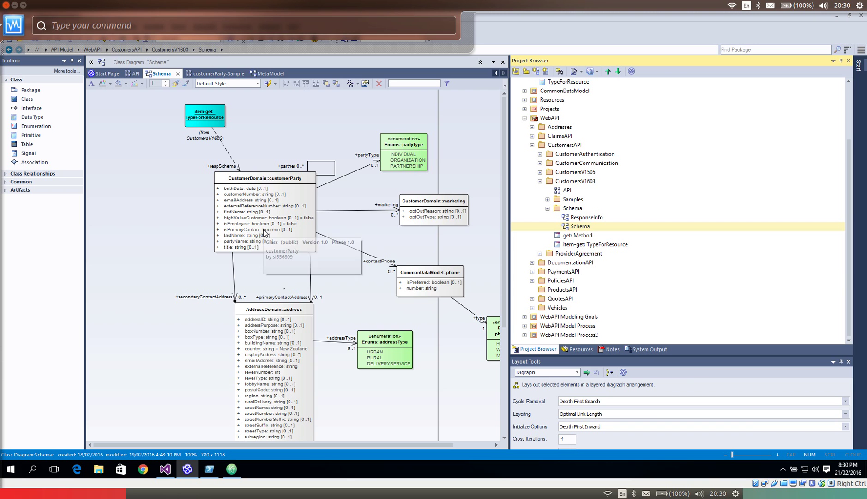
{"action": "left_click", "coordinate": [277, 193]}
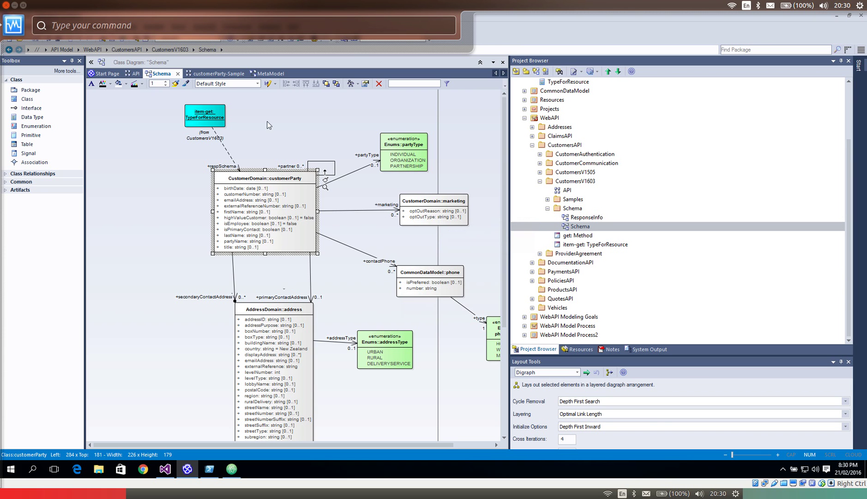
{"action": "left_click", "coordinate": [258, 113]}
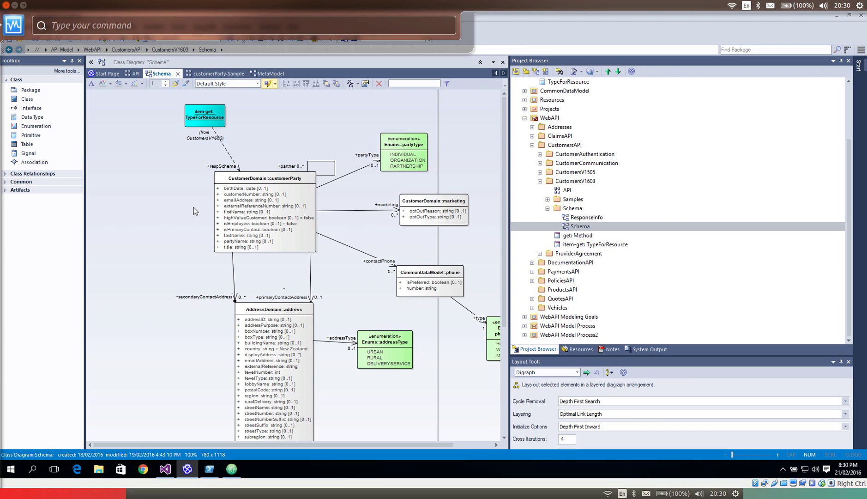
{"action": "left_click", "coordinate": [212, 120]}
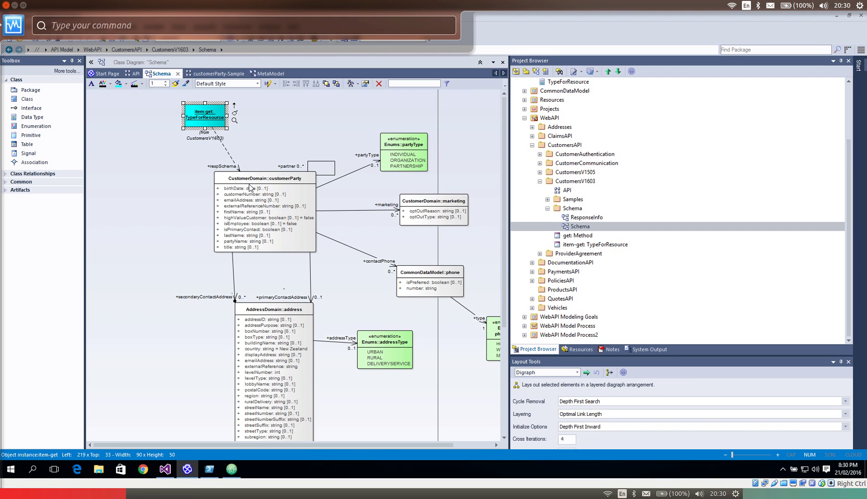
{"action": "mouse_move", "coordinate": [229, 209]}
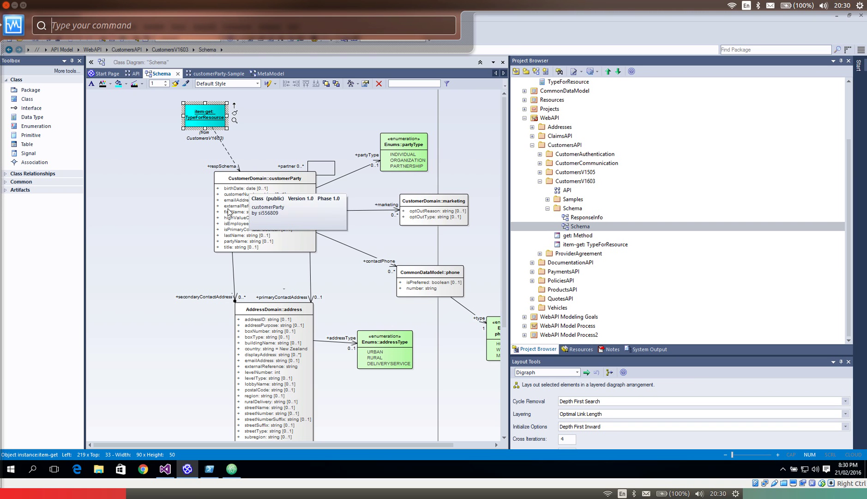
Export the schemas from the Schema diagram with the API MDG extension's ExportSchemas command.
{"action": "right_click", "coordinate": [281, 127]}
{"action": "mouse_move", "coordinate": [304, 135]}
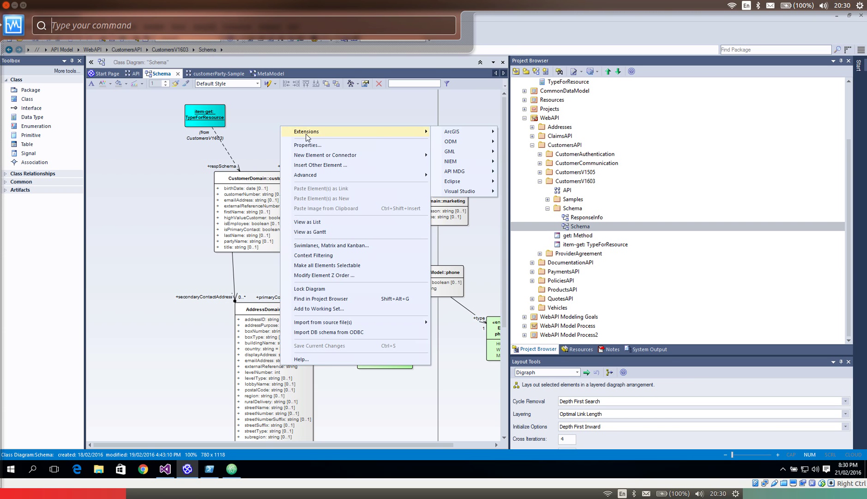
{"action": "mouse_move", "coordinate": [457, 174]}
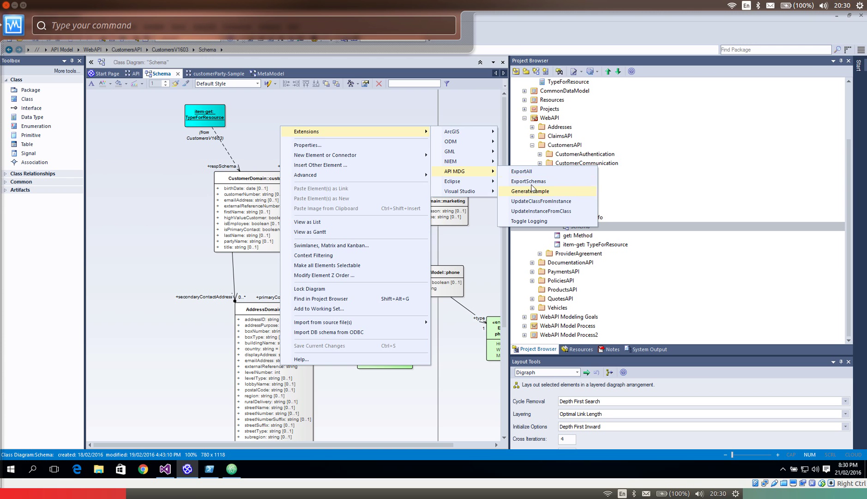
{"action": "left_click", "coordinate": [530, 181]}
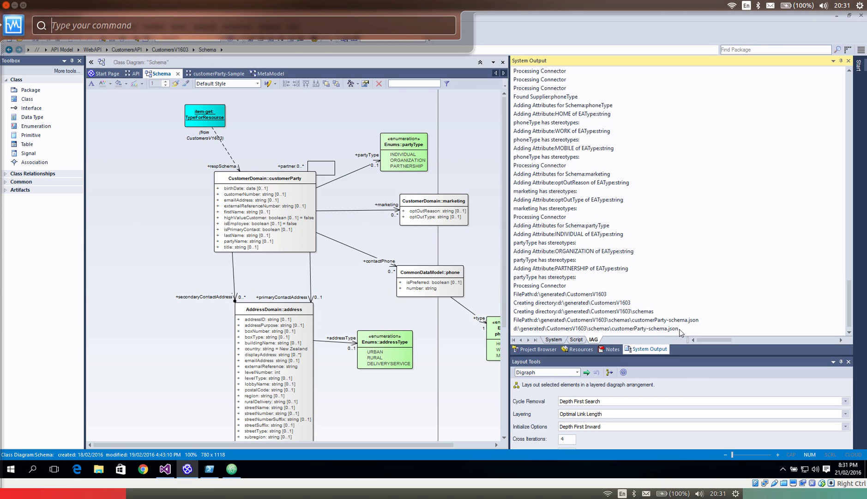
Switch to Atom and open customerParty-schema.json from the schemas folder of CustomersV1603.
{"action": "key", "text": "alt+Tab"}
{"action": "key", "text": "alt+shift+Tab"}
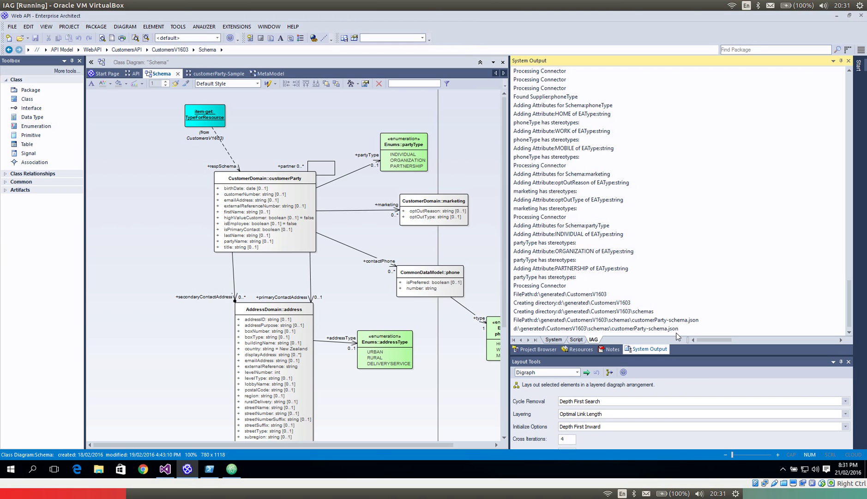
{"action": "left_click", "coordinate": [232, 469]}
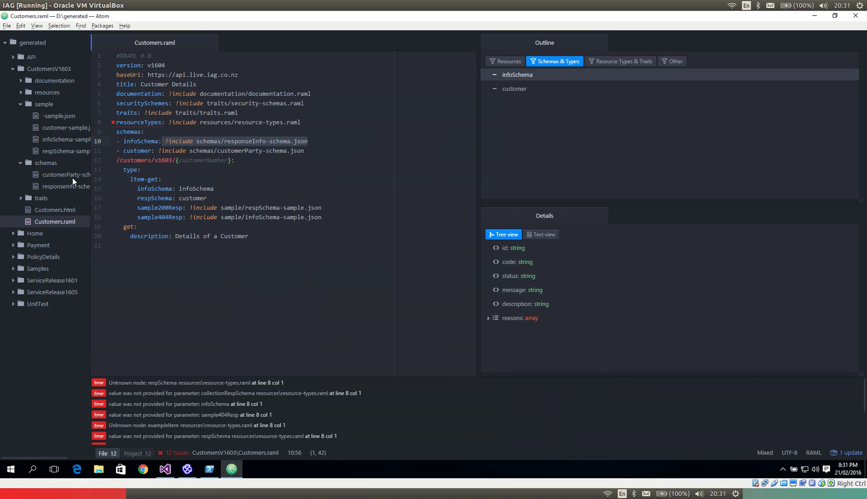
{"action": "left_click", "coordinate": [71, 174]}
{"action": "left_click", "coordinate": [243, 178]}
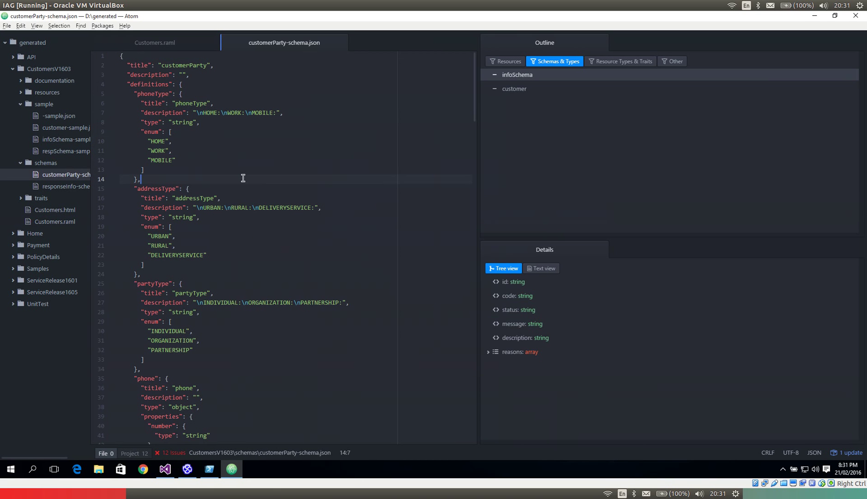
Fold the definitions block in customerParty-schema.json and look through the customerParty properties.
{"action": "left_click", "coordinate": [107, 85]}
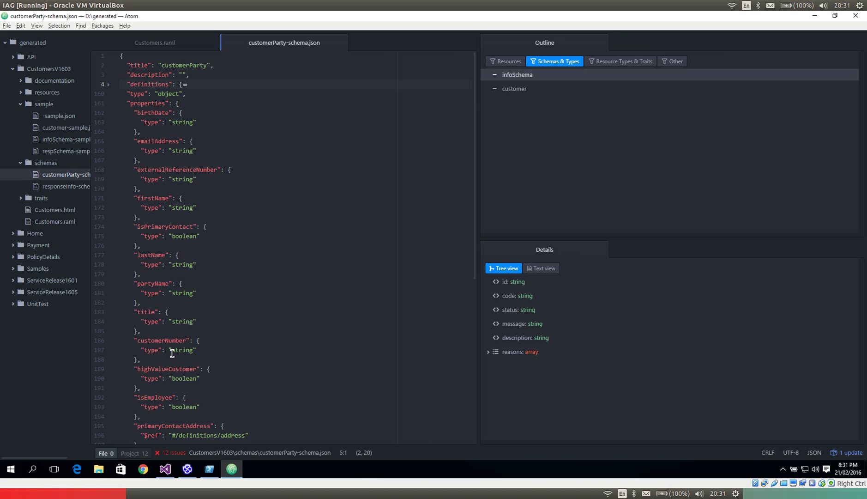
{"action": "scroll", "coordinate": [176, 279], "scroll_direction": "down", "scroll_amount": 3}
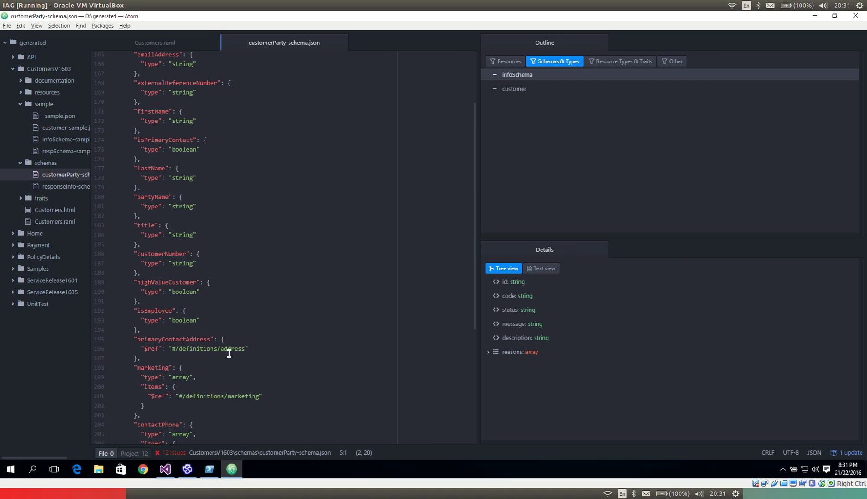
{"action": "scroll", "coordinate": [273, 232], "scroll_direction": "up", "scroll_amount": 3}
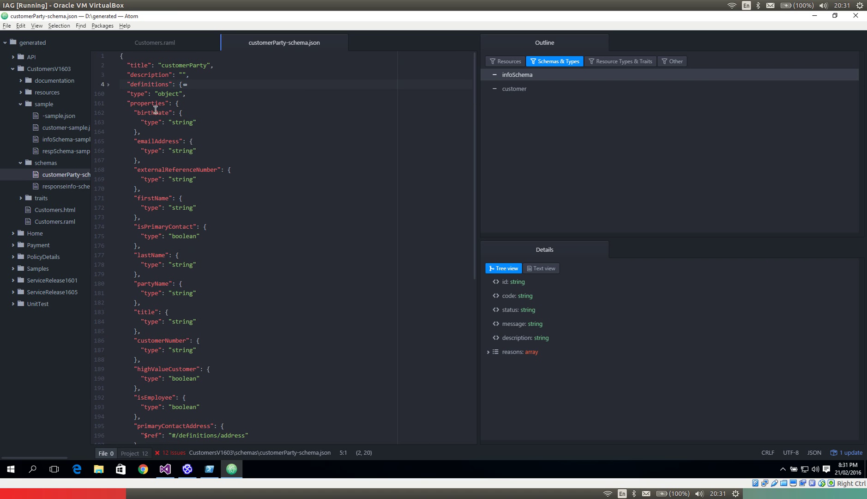
Unfold the definitions block and highlight the whole phoneType definition.
{"action": "left_click", "coordinate": [109, 85]}
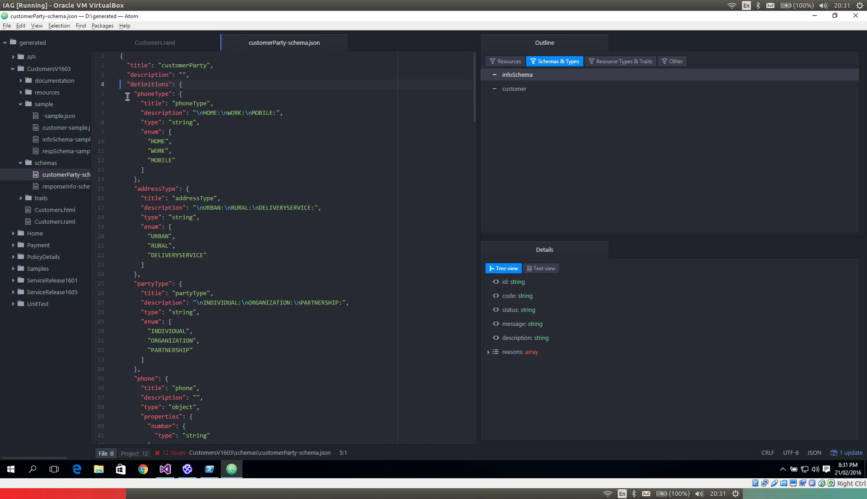
{"action": "left_click_drag", "start_coordinate": [128, 93], "coordinate": [146, 181]}
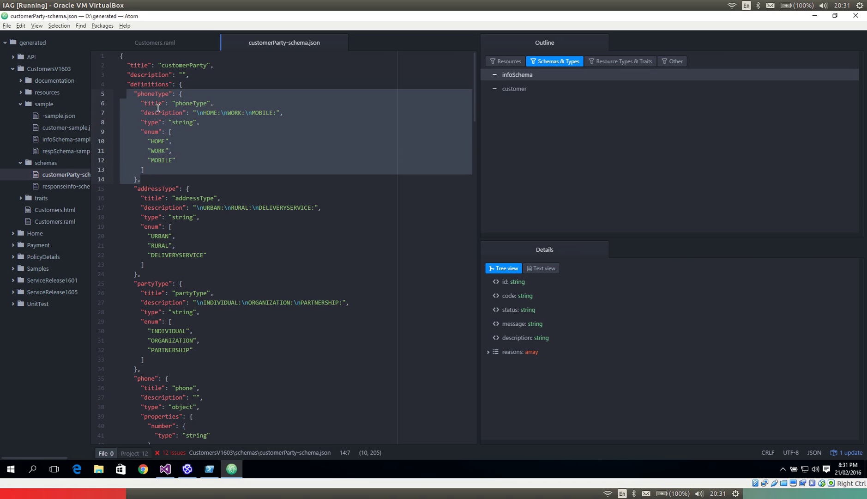
Look through the type and object definitions in customerParty-schema.json, from phoneType down to address.
{"action": "scroll", "coordinate": [169, 220], "scroll_direction": "down", "scroll_amount": 5}
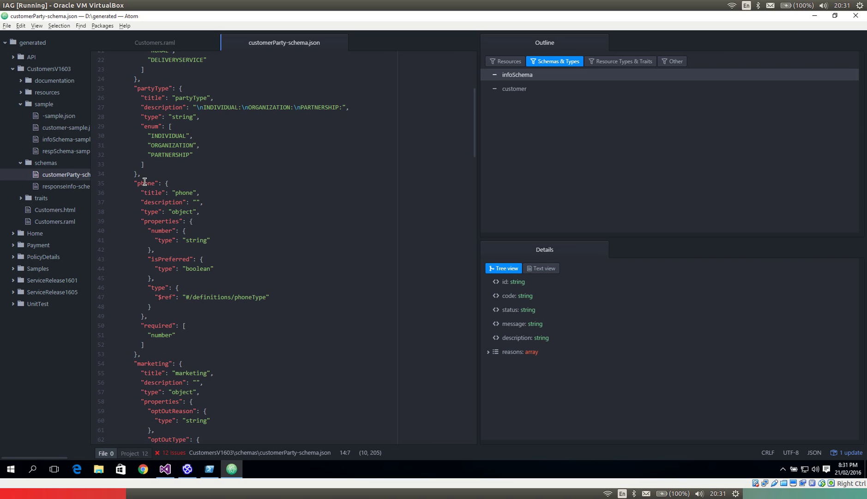
{"action": "scroll", "coordinate": [144, 181], "scroll_direction": "down", "scroll_amount": 3}
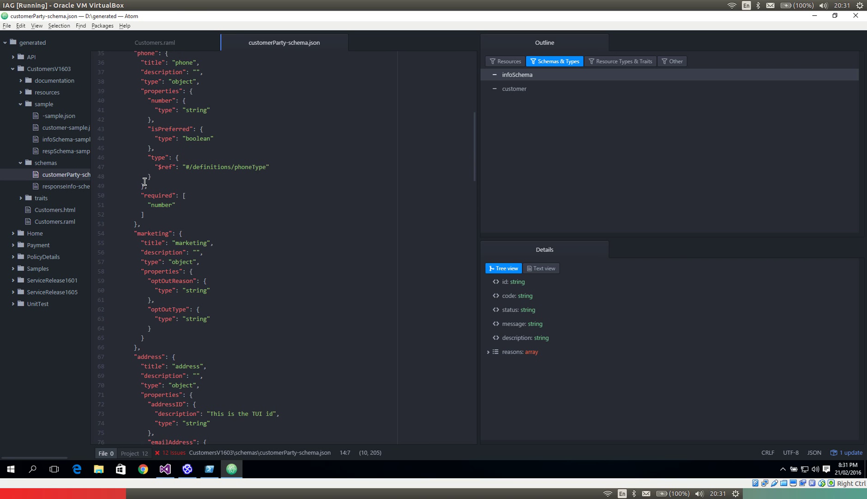
{"action": "scroll", "coordinate": [145, 182], "scroll_direction": "down", "scroll_amount": 4}
{"action": "scroll", "coordinate": [145, 181], "scroll_direction": "up", "scroll_amount": 7}
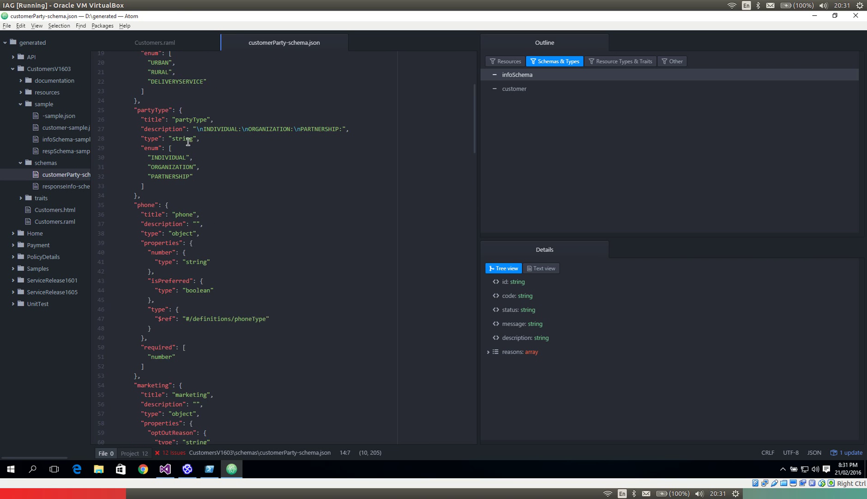
{"action": "scroll", "coordinate": [177, 83], "scroll_direction": "up", "scroll_amount": 4}
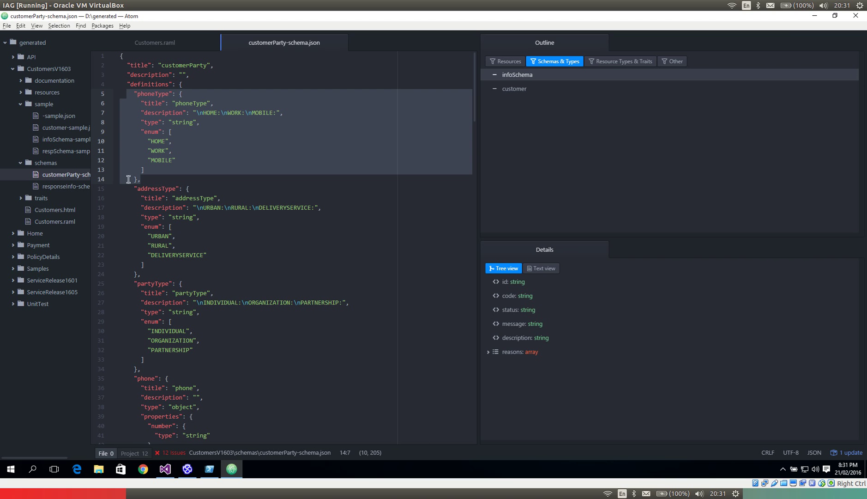
Switch to Enterprise Architect and open the customerParty-Sample diagram from the Samples package of CustomersV1603.
{"action": "key", "text": "alt+Tab"}
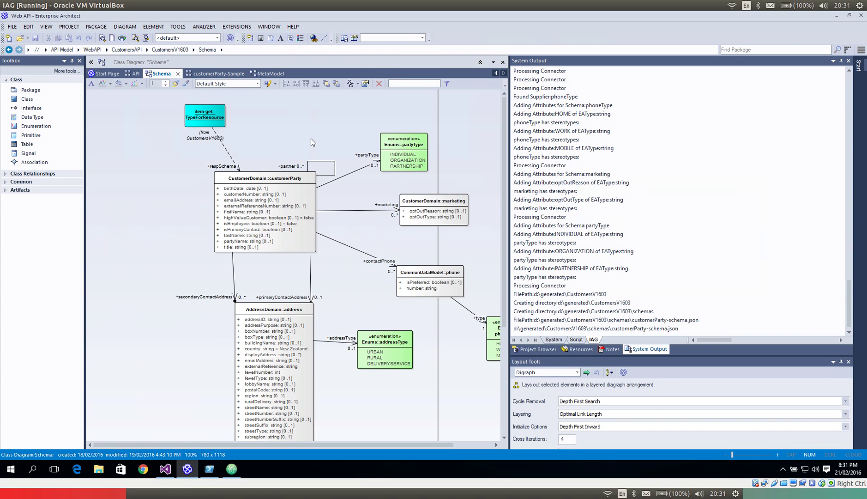
{"action": "left_click", "coordinate": [545, 349]}
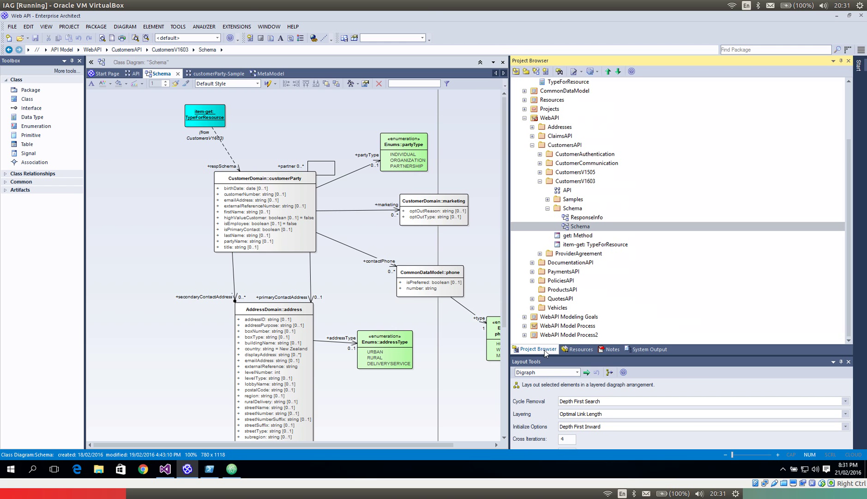
{"action": "left_click", "coordinate": [548, 200]}
{"action": "double_click", "coordinate": [567, 217]}
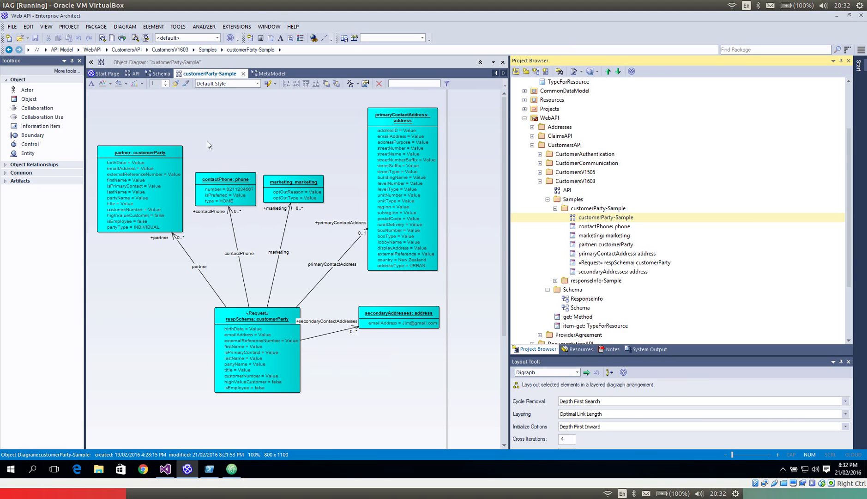
Export the samples from the customerParty-Sample diagram with the API MDG extension's ExportSamples command.
{"action": "left_click", "coordinate": [265, 319]}
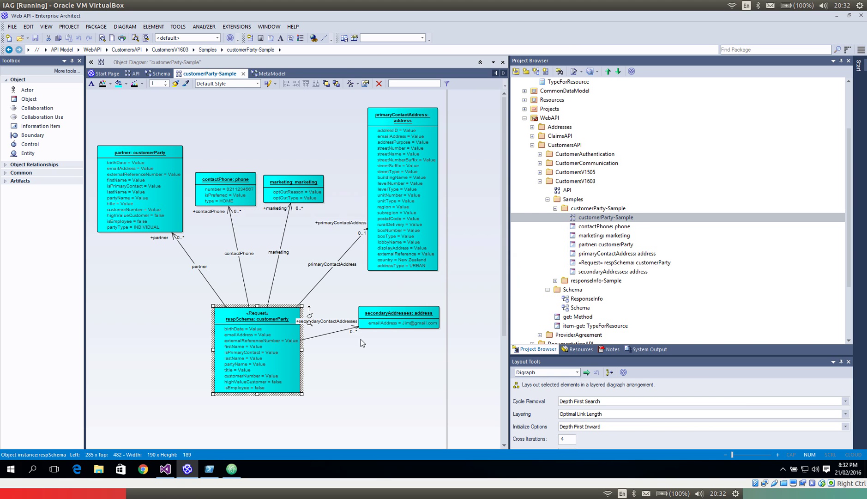
{"action": "right_click", "coordinate": [245, 145]}
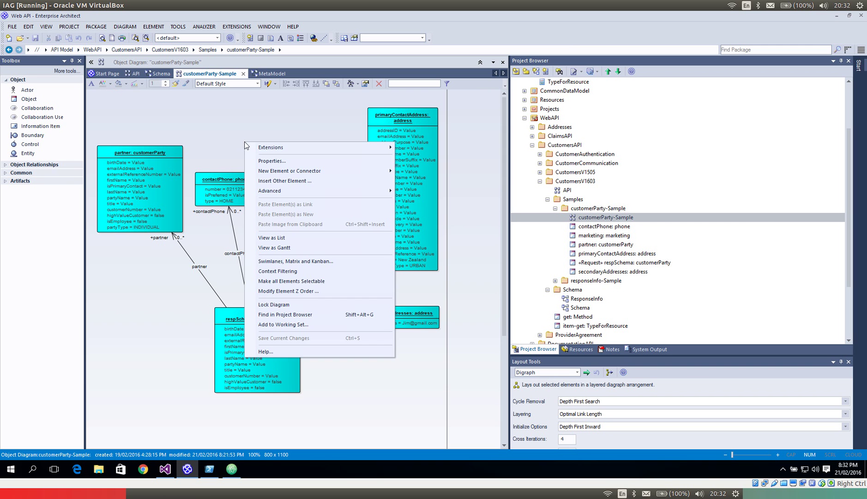
{"action": "mouse_move", "coordinate": [288, 147]}
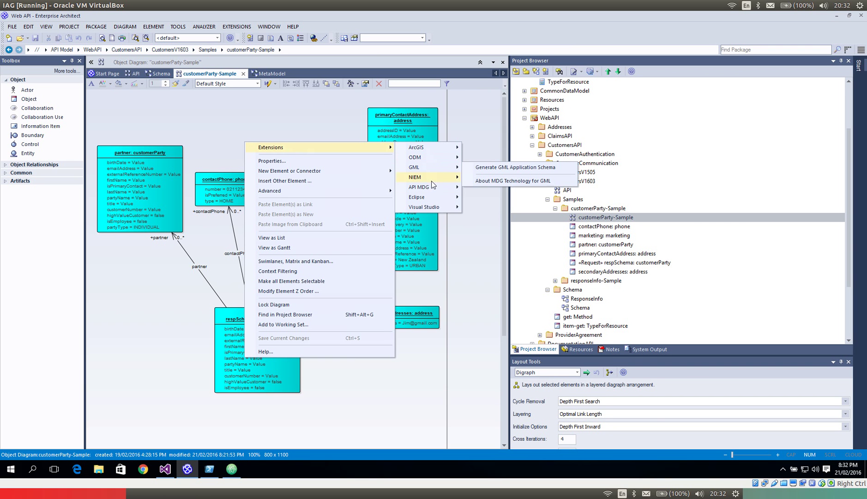
{"action": "mouse_move", "coordinate": [432, 187]}
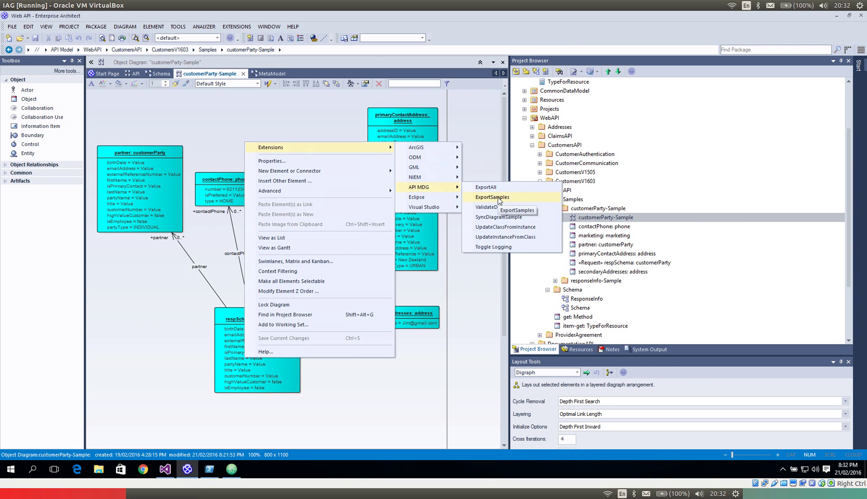
{"action": "left_click", "coordinate": [493, 197]}
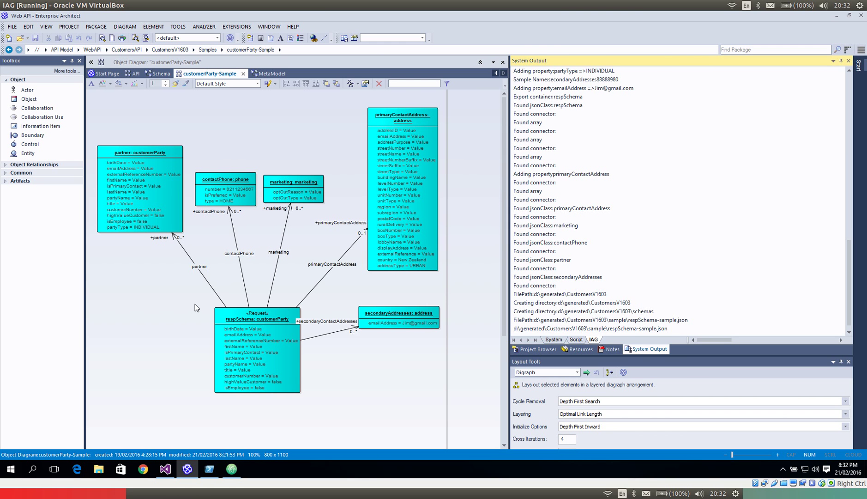
Switch to Atom, open customer-sample.json from the sample folder of CustomersV1603 and look through its contents.
{"action": "key", "text": "alt+Tab"}
{"action": "left_click", "coordinate": [425, 219]}
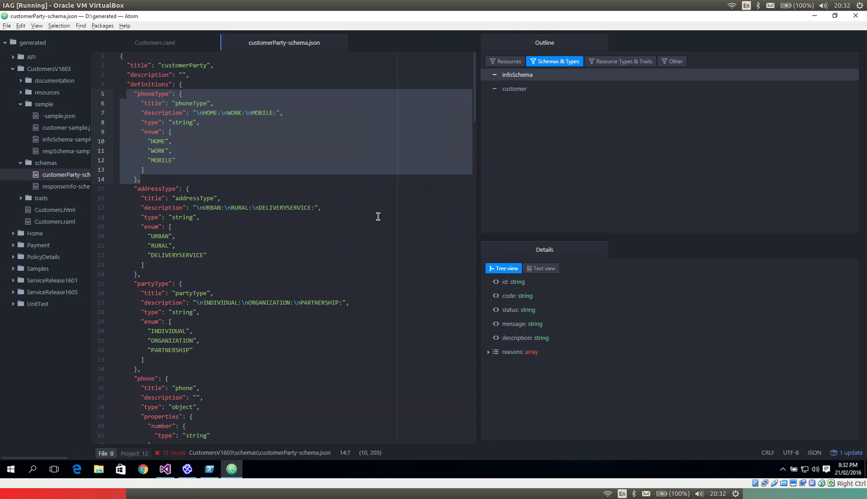
{"action": "left_click", "coordinate": [54, 129]}
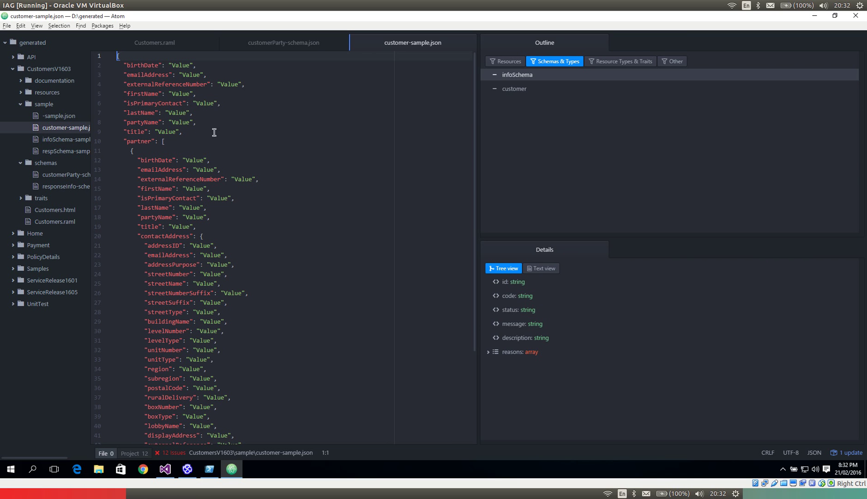
{"action": "scroll", "coordinate": [244, 146], "scroll_direction": "down", "scroll_amount": 1}
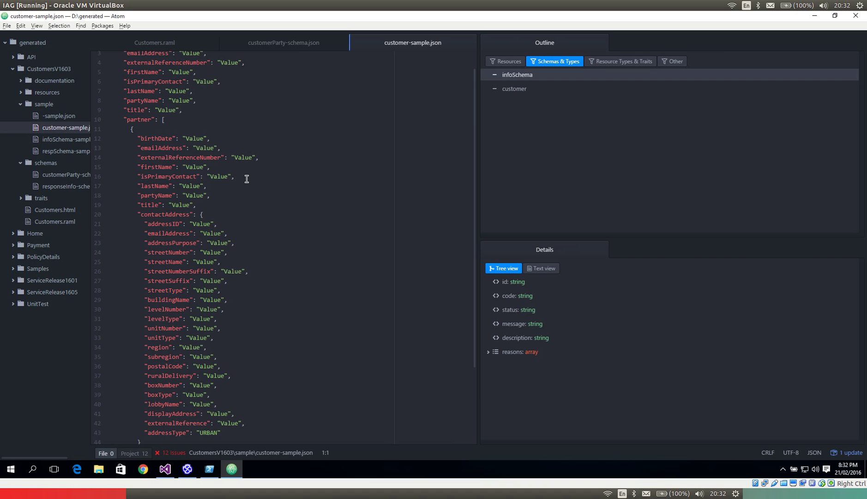
{"action": "scroll", "coordinate": [246, 179], "scroll_direction": "down", "scroll_amount": 4}
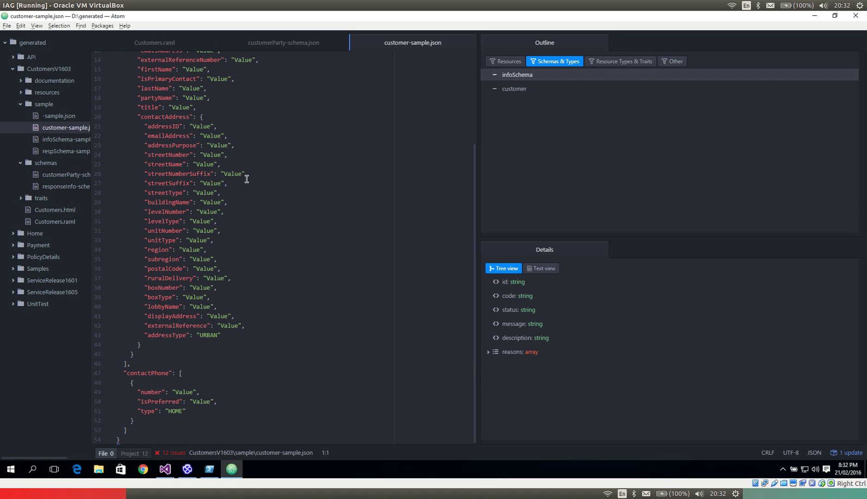
{"action": "scroll", "coordinate": [252, 178], "scroll_direction": "up", "scroll_amount": 3}
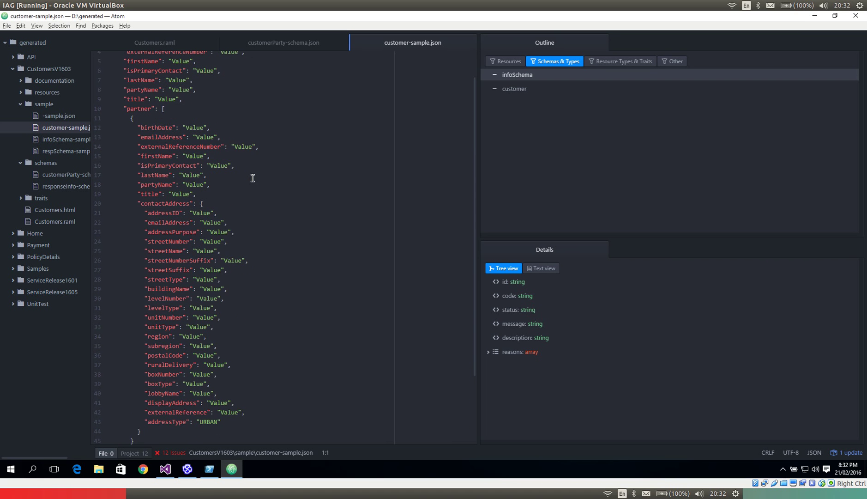
{"action": "scroll", "coordinate": [252, 178], "scroll_direction": "up", "scroll_amount": 1}
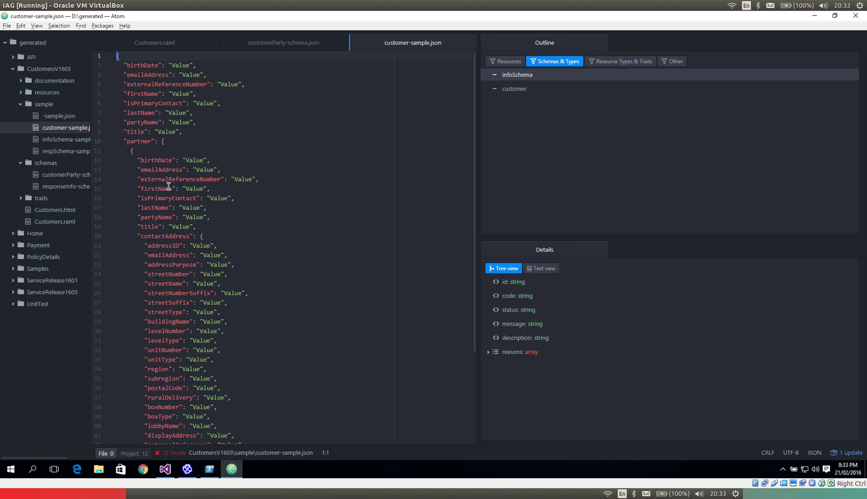
{"action": "key", "text": "alt+Tab"}
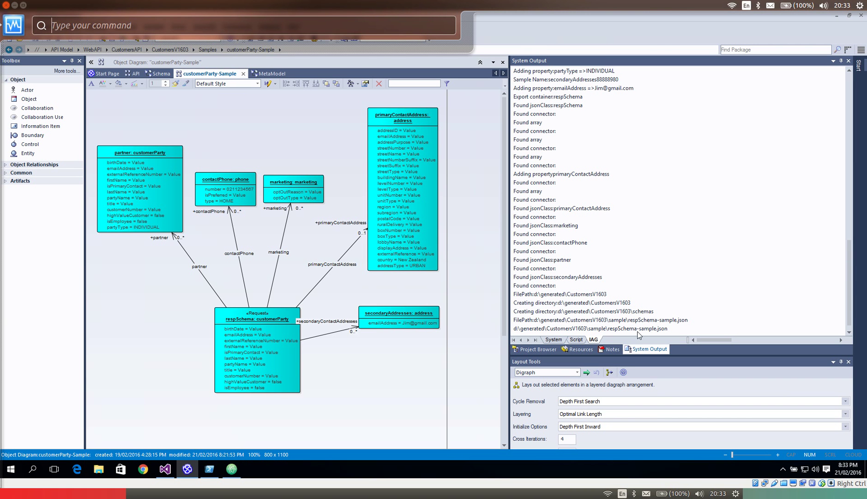
{"action": "key", "text": "alt+Tab"}
{"action": "key", "text": "alt+Tab"}
{"action": "key", "text": "alt+shift+Tab"}
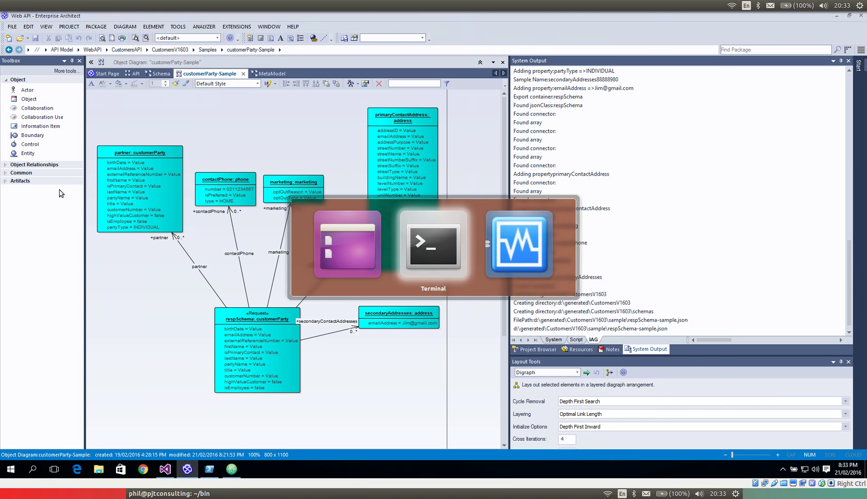
{"action": "key", "text": "alt+Tab"}
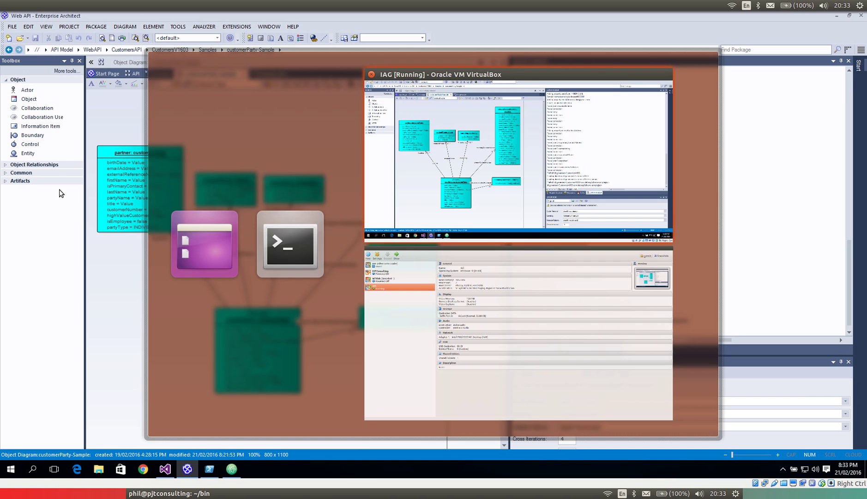
{"action": "key", "text": "alt+shift+Tab"}
{"action": "key", "text": "alt+Tab"}
{"action": "key", "text": "Right"}
{"action": "key", "text": "Up"}
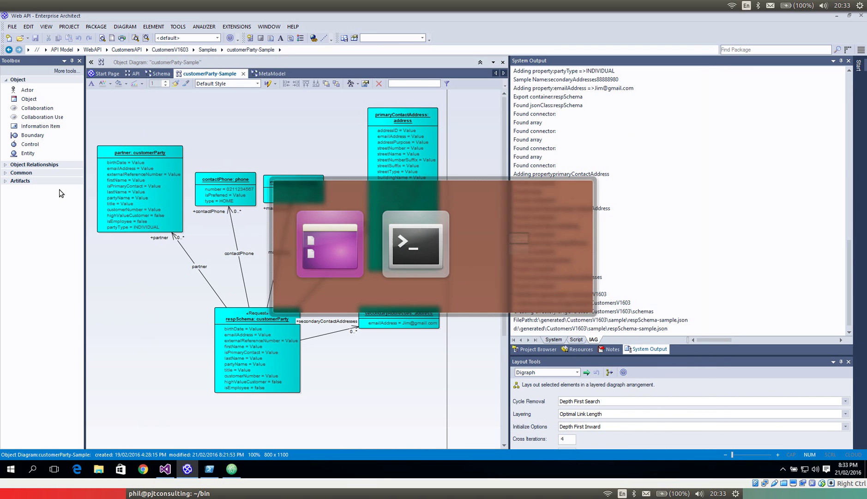
{"action": "key", "text": "alt+Tab"}
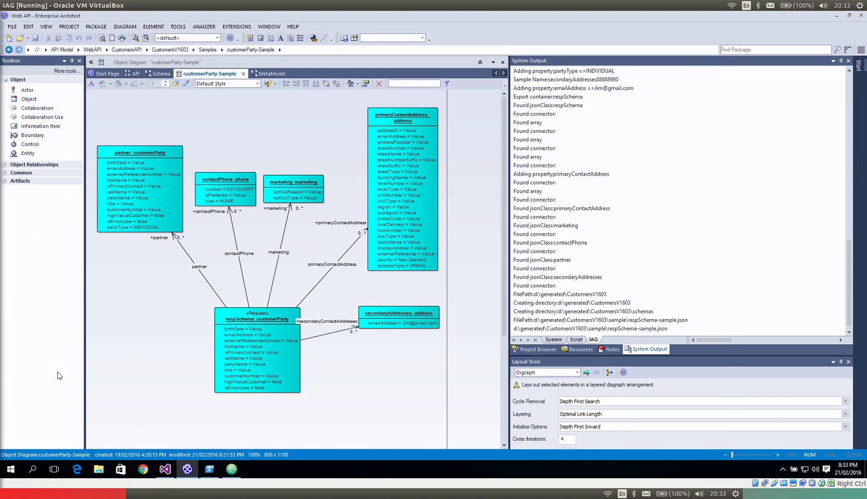
Switch to Atom, open respSchema-sample.json from the sample folder and look through the exported sample down to contactPhone.
{"action": "key", "text": "alt+Tab"}
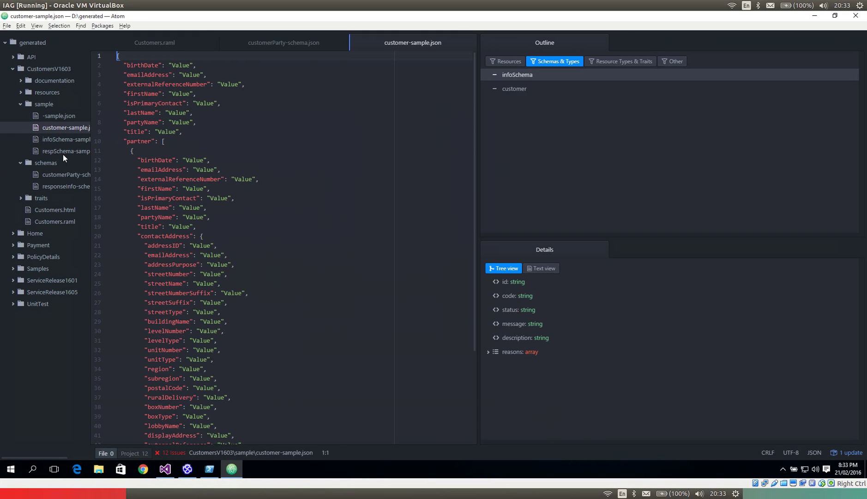
{"action": "left_click", "coordinate": [63, 152]}
{"action": "left_click", "coordinate": [209, 161]}
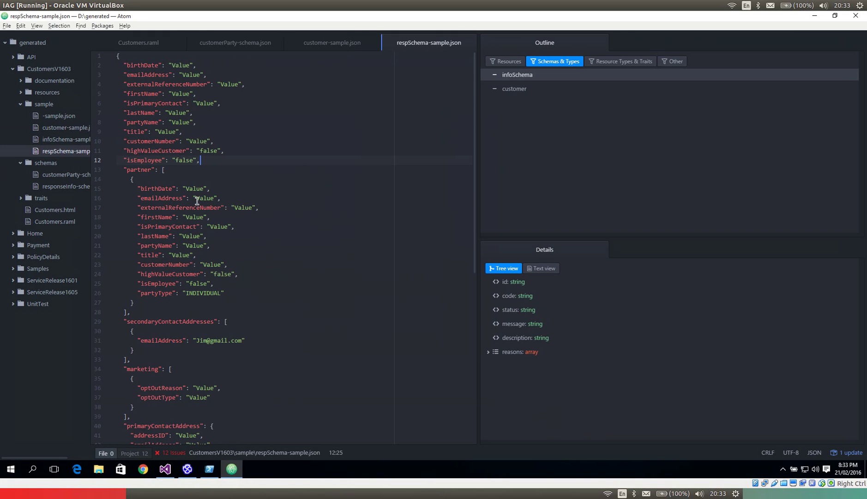
{"action": "scroll", "coordinate": [220, 233], "scroll_direction": "down", "scroll_amount": 2}
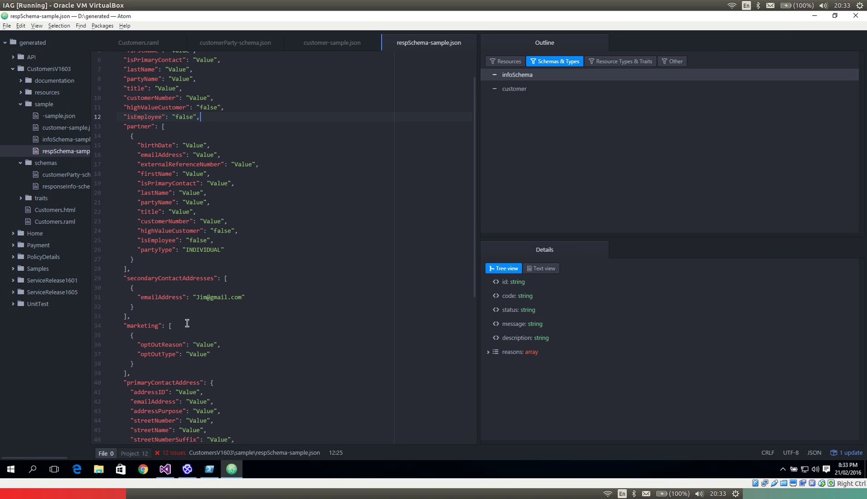
{"action": "scroll", "coordinate": [166, 364], "scroll_direction": "down", "scroll_amount": 9}
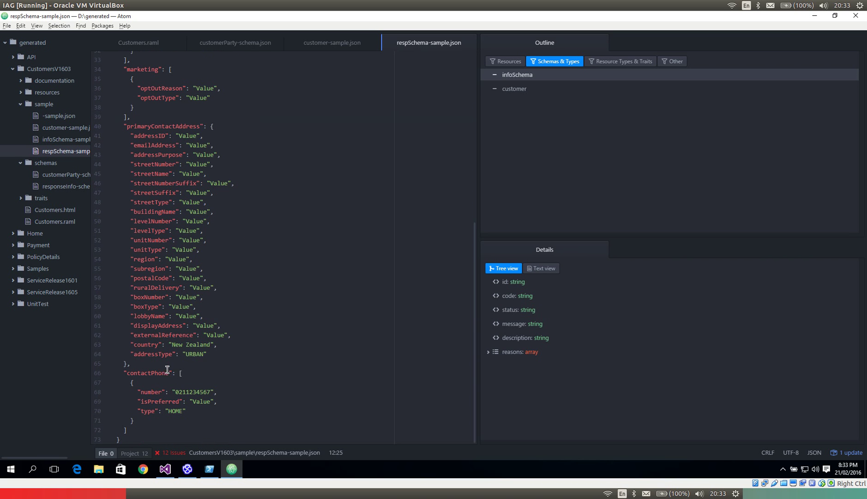
{"action": "left_click", "coordinate": [294, 242]}
Switch to Enterprise Architect and set the birthDate run state of the partner: customerParty object to a sample birth date.
{"action": "key", "text": "alt+Tab"}
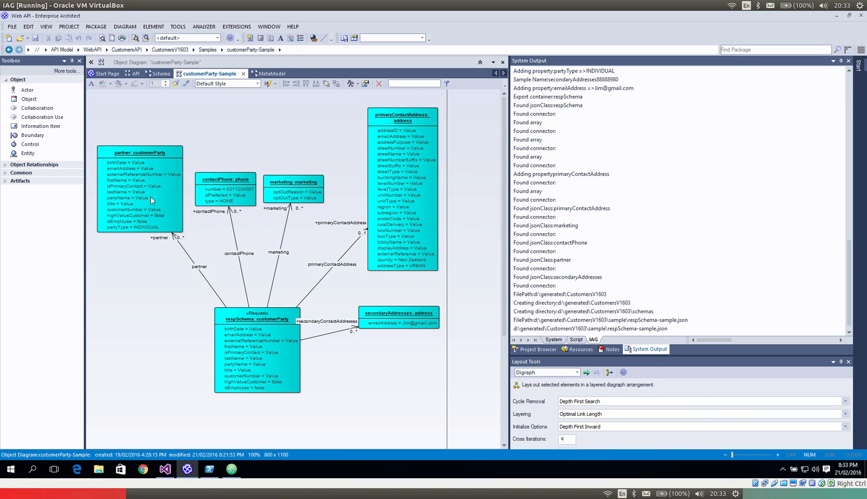
{"action": "left_click", "coordinate": [151, 196]}
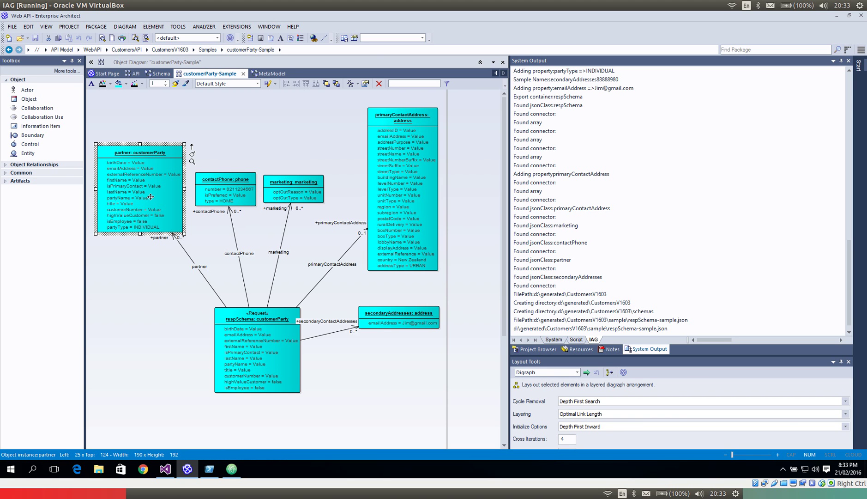
{"action": "key", "text": "ctrl+shift+r"}
{"action": "left_click", "coordinate": [484, 214]}
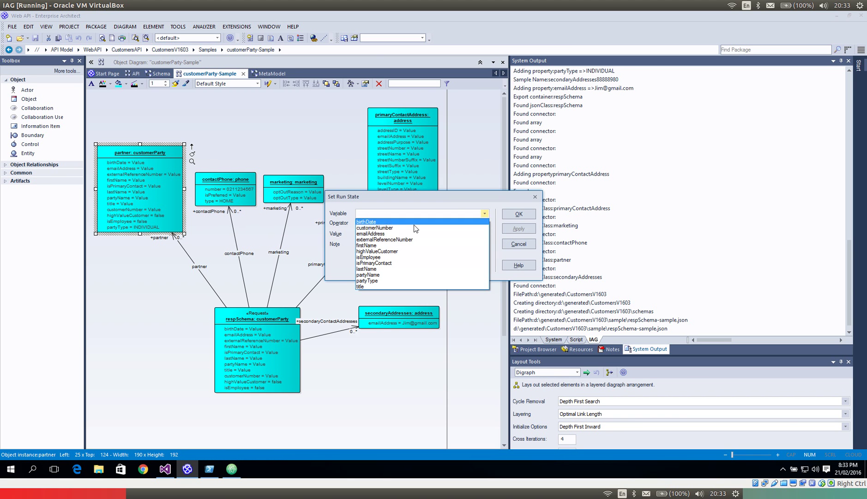
{"action": "left_click", "coordinate": [378, 227]}
{"action": "key", "text": "Tab"}
{"action": "key", "text": "Tab"}
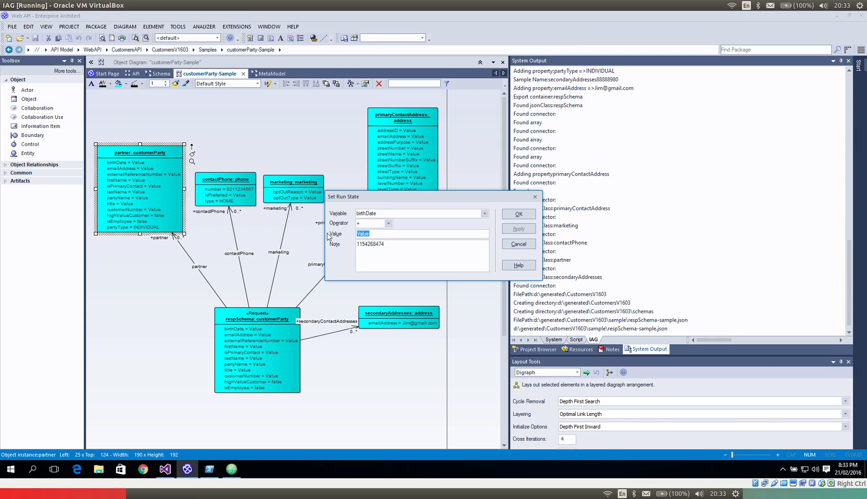
{"action": "type", "text": "198"}
{"action": "key", "text": "BackSpace"}
{"action": "key", "text": "BackSpace"}
{"action": "key", "text": "BackSpace"}
{"action": "type", "text": "2016-"}
{"action": "key", "text": "BackSpace"}
{"action": "key", "text": "BackSpace"}
{"action": "type", "text": "01-1"}
{"action": "key", "text": "BackSpace"}
{"action": "type", "text": "01-01"}
{"action": "left_click", "coordinate": [525, 217]}
Export the samples again from the customerParty-Sample diagram using the API MDG extension.
{"action": "right_click", "coordinate": [260, 136]}
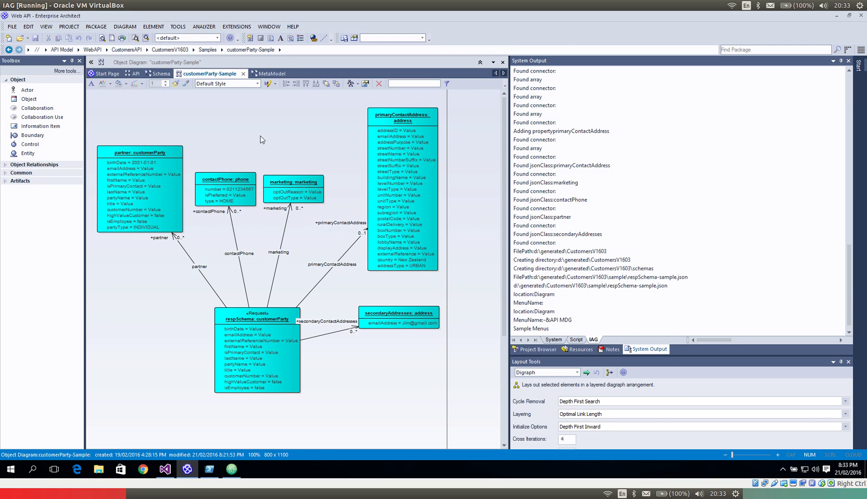
{"action": "left_click", "coordinate": [116, 164]}
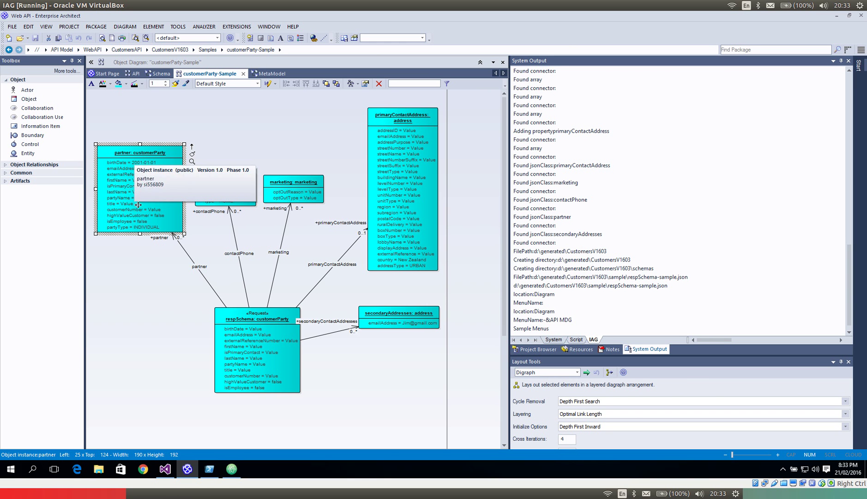
{"action": "right_click", "coordinate": [216, 115]}
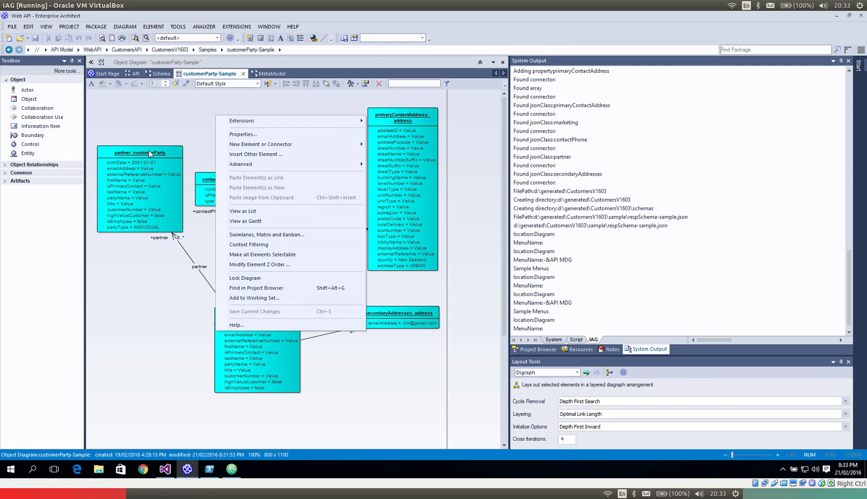
{"action": "mouse_move", "coordinate": [337, 124]}
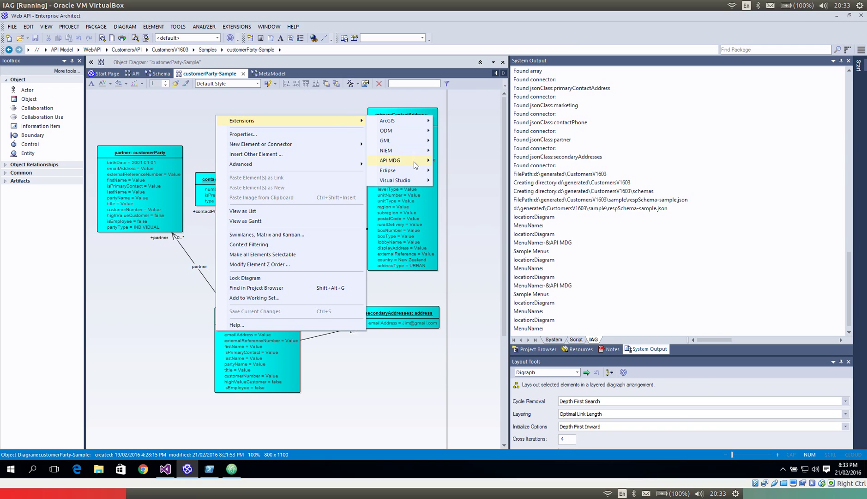
{"action": "mouse_move", "coordinate": [414, 161]}
{"action": "left_click", "coordinate": [463, 170]}
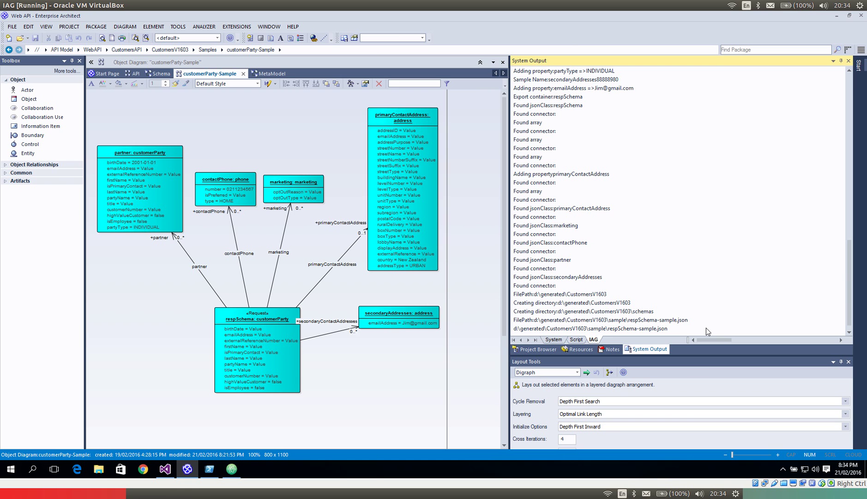
Switch to Atom, open Customers.raml of CustomersV1603 and examine its sample200Resp and infoSchema include lines.
{"action": "key", "text": "alt+Tab"}
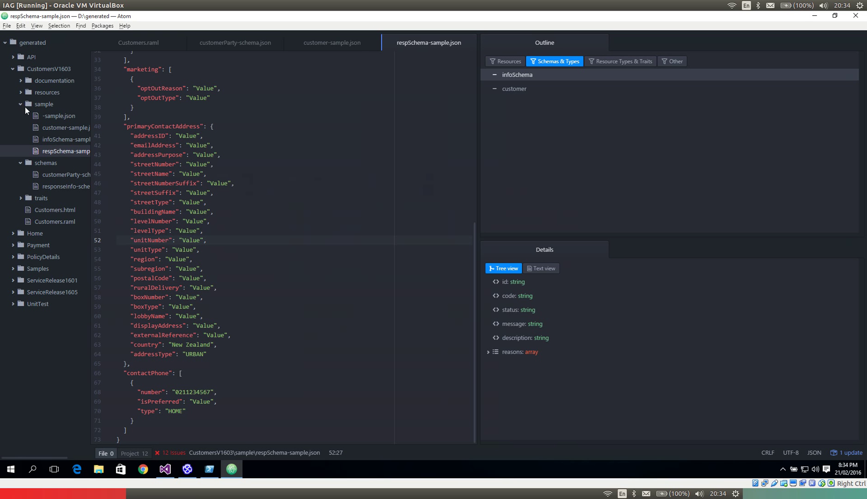
{"action": "left_click", "coordinate": [47, 221]}
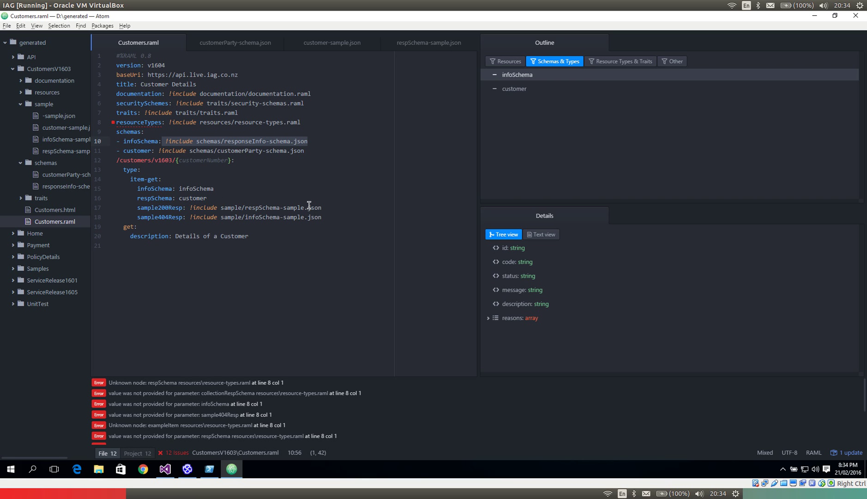
{"action": "left_click_drag", "start_coordinate": [322, 207], "coordinate": [304, 207]}
{"action": "left_click_drag", "start_coordinate": [236, 207], "coordinate": [138, 207]}
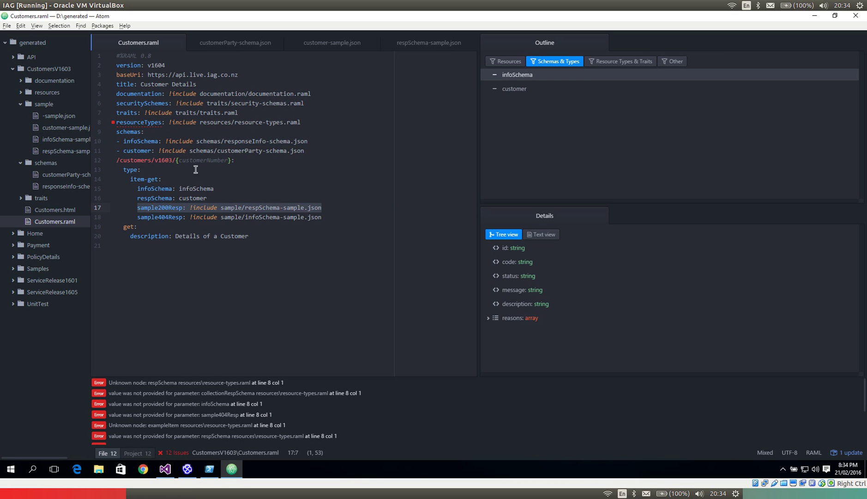
{"action": "left_click_drag", "start_coordinate": [307, 141], "coordinate": [118, 144]}
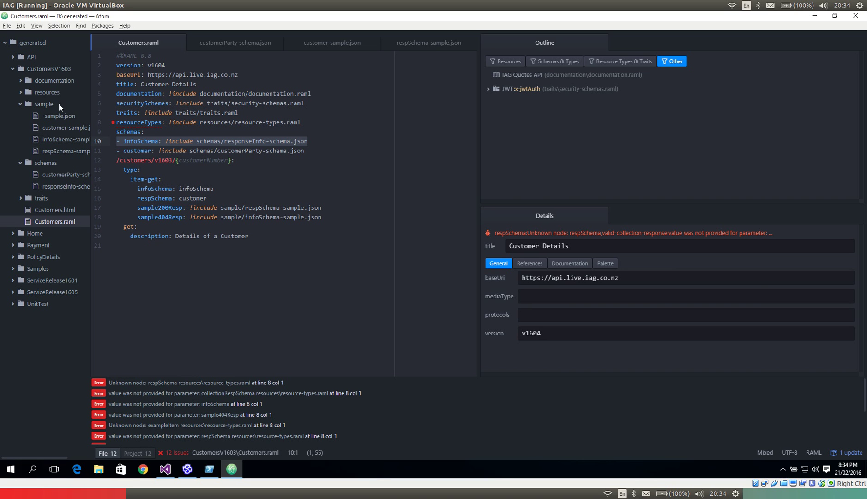
Collapse the sample and schemas folders and examine the documentation, securitySchemes and resourceTypes includes in Customers.raml.
{"action": "left_click", "coordinate": [18, 104]}
{"action": "left_click", "coordinate": [19, 116]}
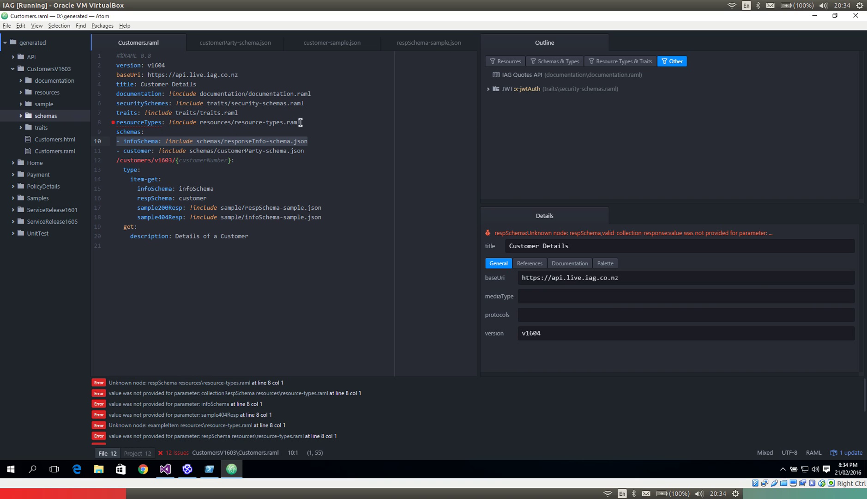
{"action": "left_click", "coordinate": [93, 93]}
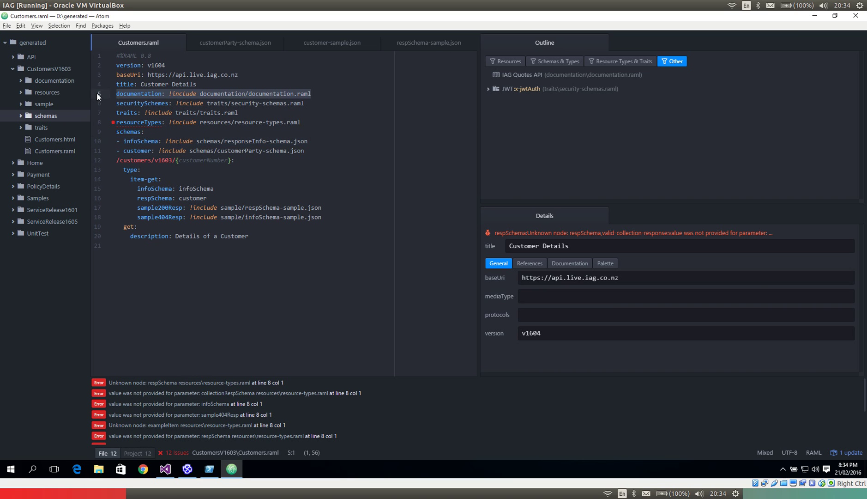
{"action": "left_click_drag", "start_coordinate": [96, 92], "coordinate": [312, 105]}
{"action": "left_click", "coordinate": [162, 102]}
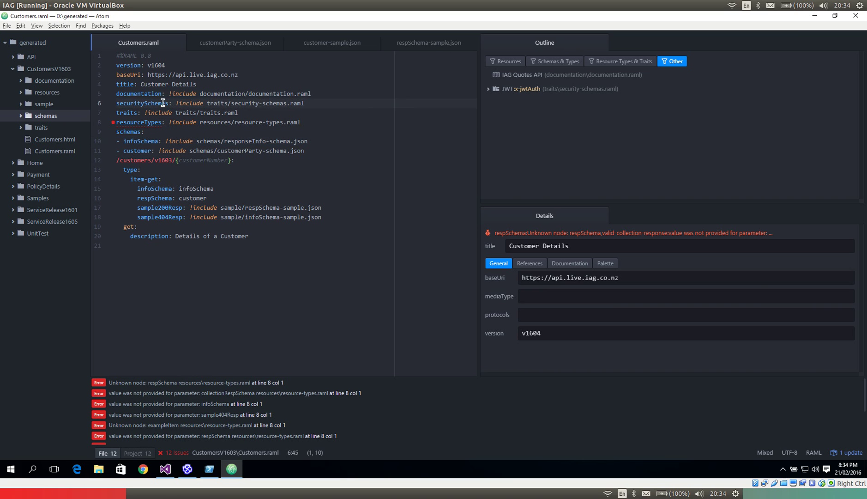
{"action": "left_click_drag", "start_coordinate": [162, 103], "coordinate": [119, 106]}
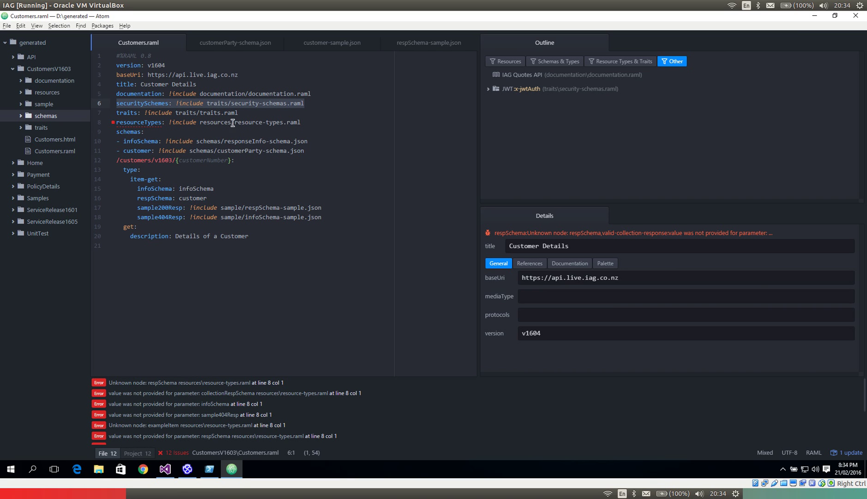
{"action": "left_click_drag", "start_coordinate": [301, 122], "coordinate": [115, 122]}
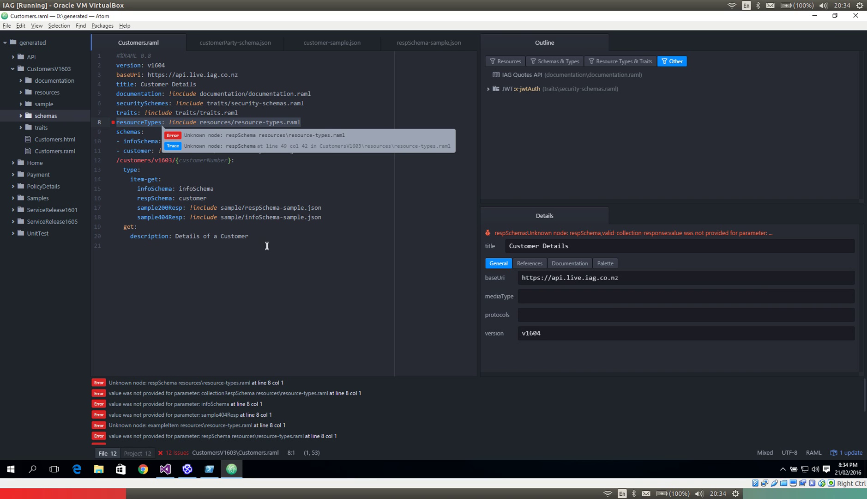
Examine the get method and item-get block of the /customers/v1603/{customerNumber} resource, and enlarge the Details pane showing its properties.
{"action": "left_click", "coordinate": [280, 189]}
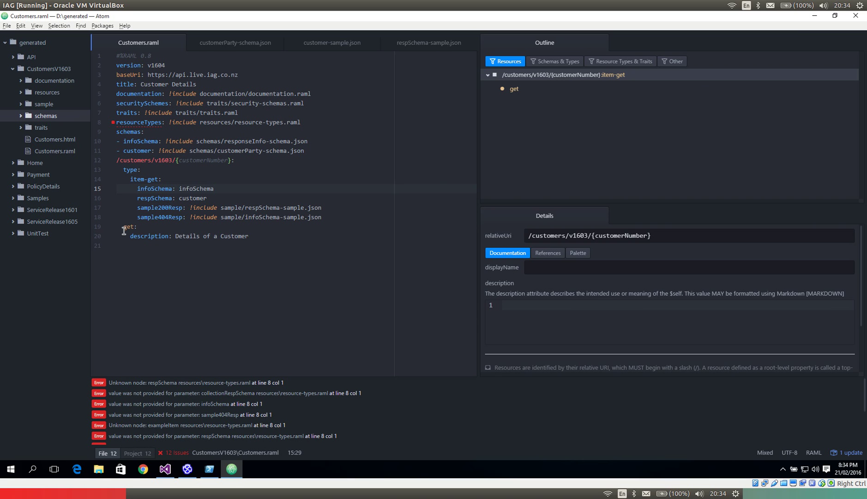
{"action": "left_click_drag", "start_coordinate": [121, 226], "coordinate": [250, 236]}
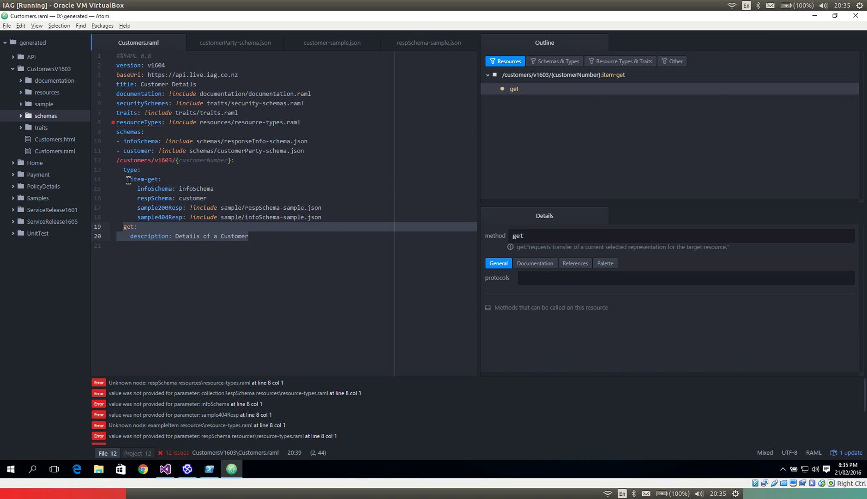
{"action": "left_click_drag", "start_coordinate": [124, 179], "coordinate": [327, 216]}
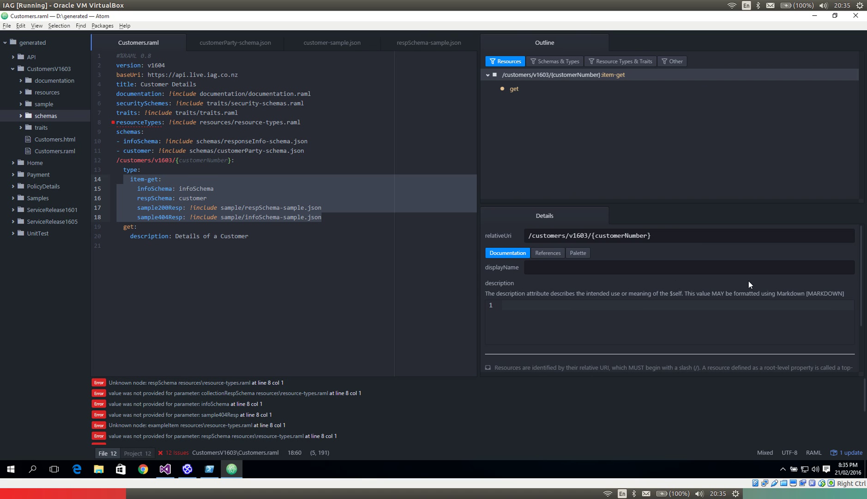
{"action": "left_click", "coordinate": [862, 287]}
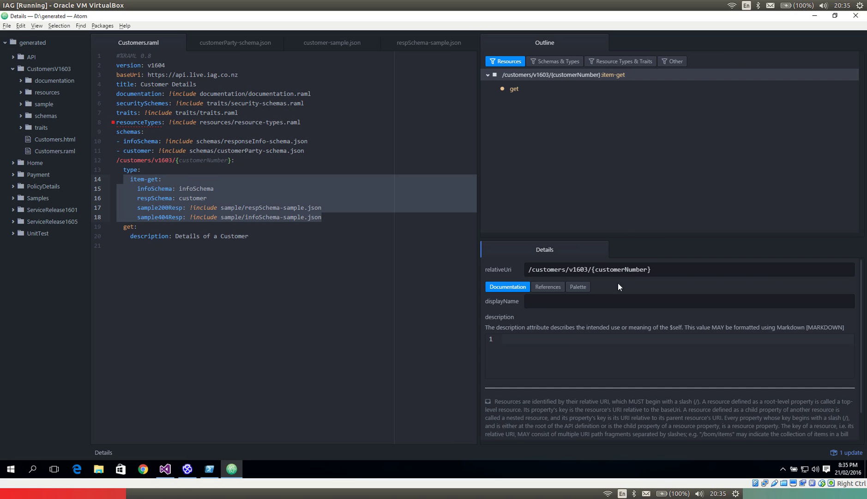
{"action": "left_click_drag", "start_coordinate": [662, 238], "coordinate": [657, 180]}
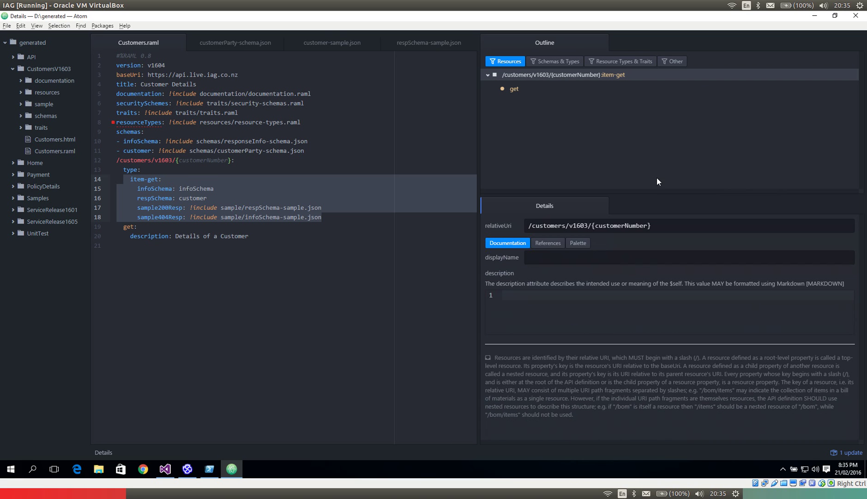